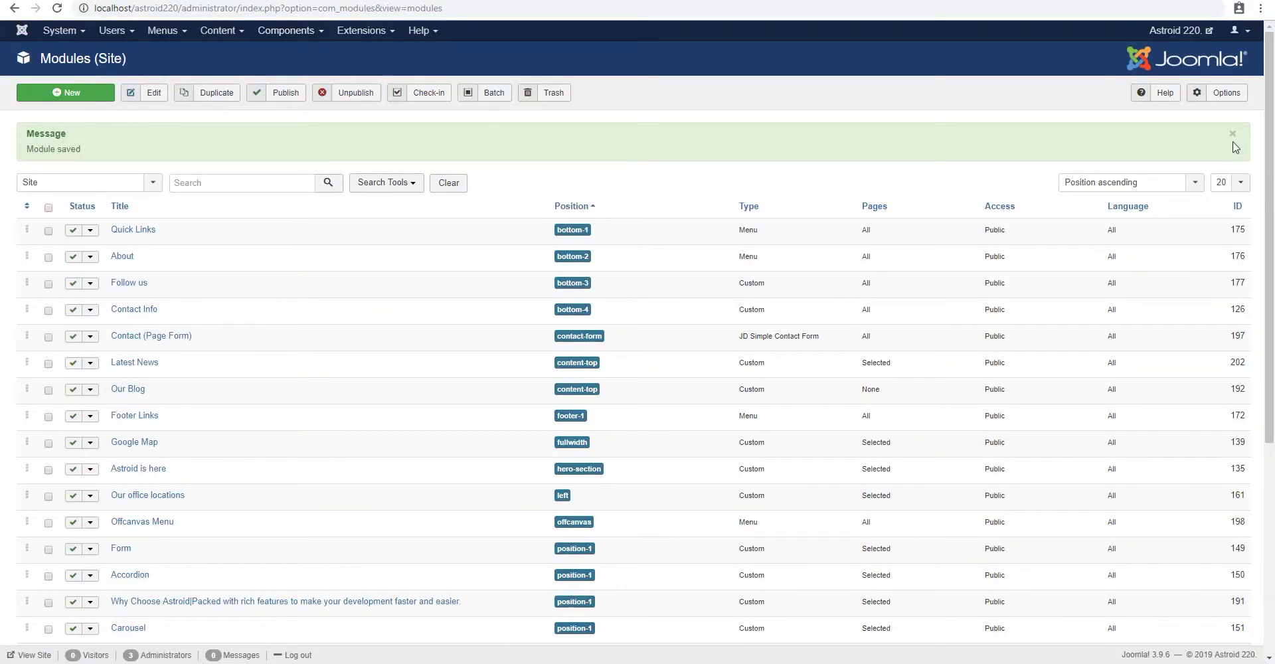
- Dismiss the module-saved message and start a new Custom type module
click(1233, 134)
click(91, 93)
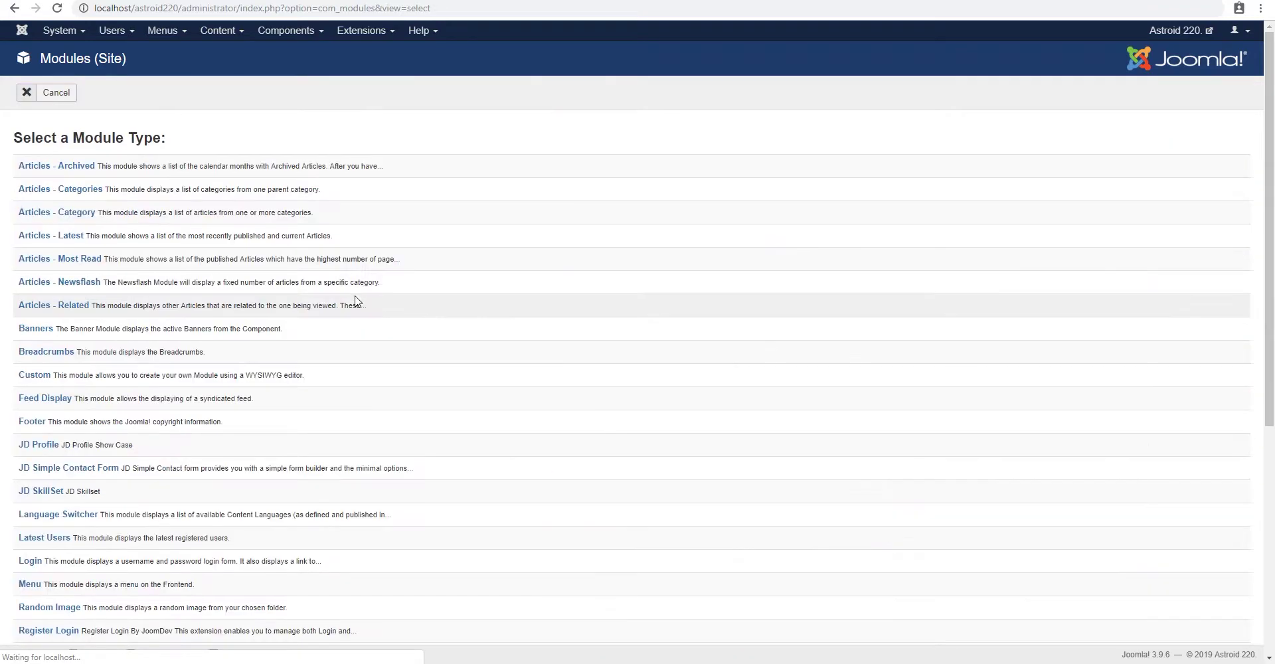
click(37, 376)
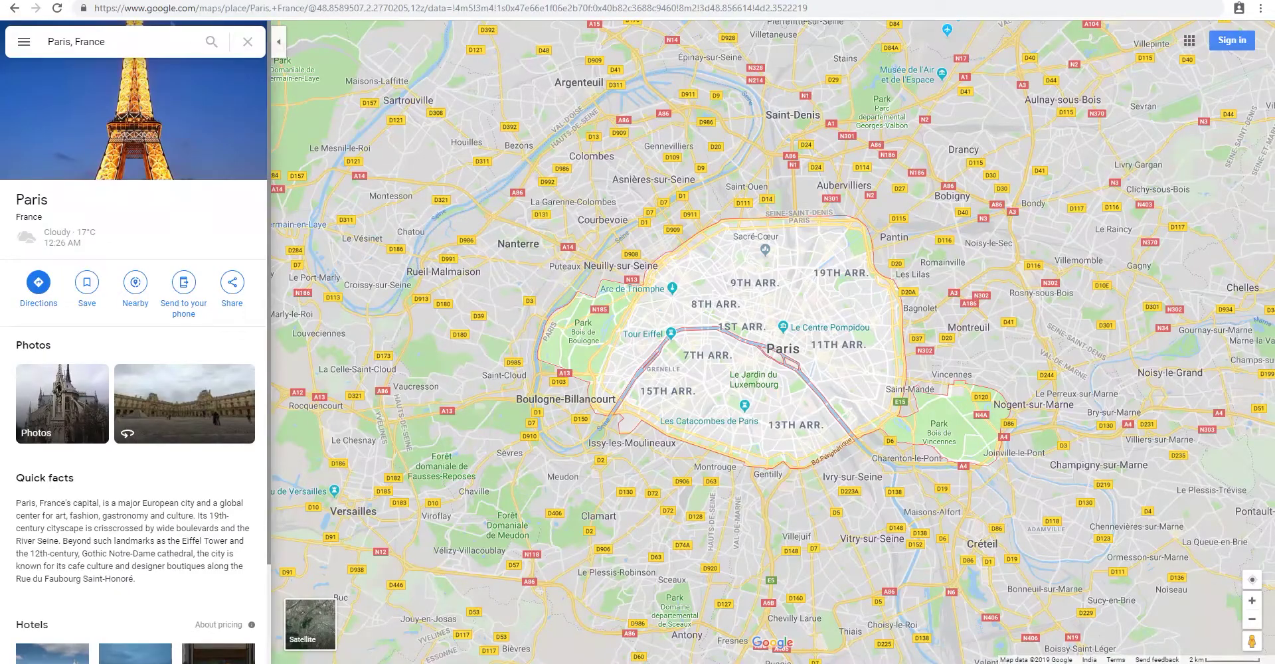
- Show Paris, France in Google Maps and select its Embed a map iframe code
click(151, 41)
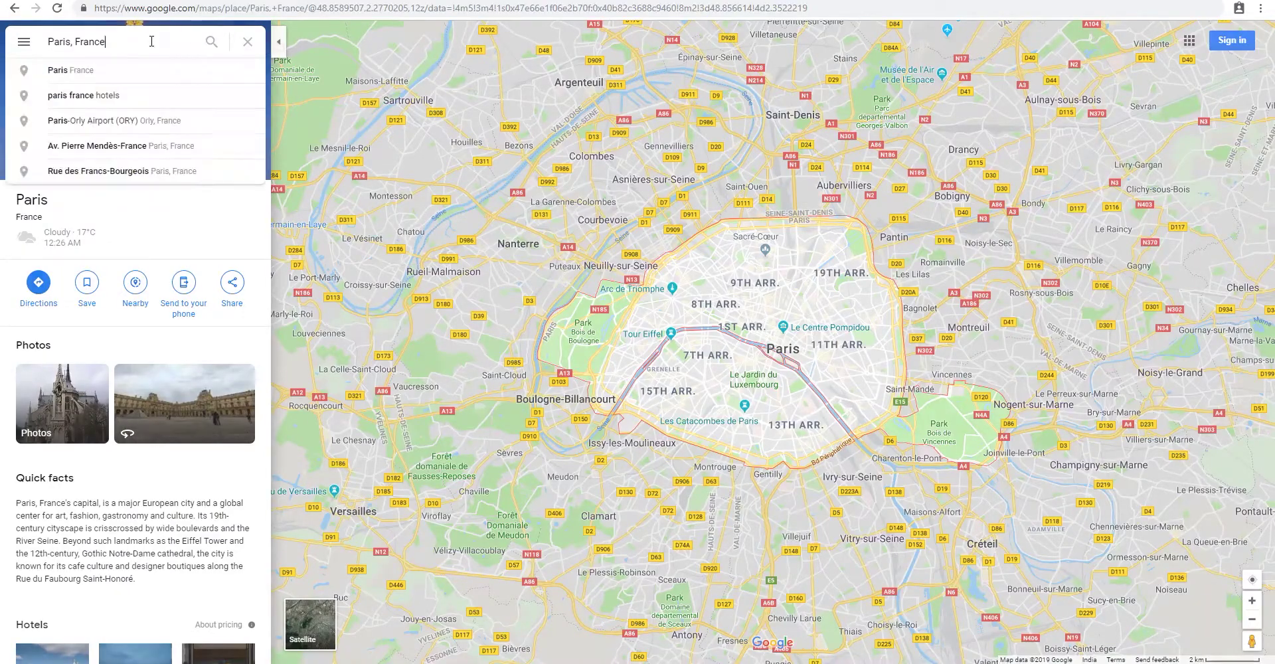
click(173, 214)
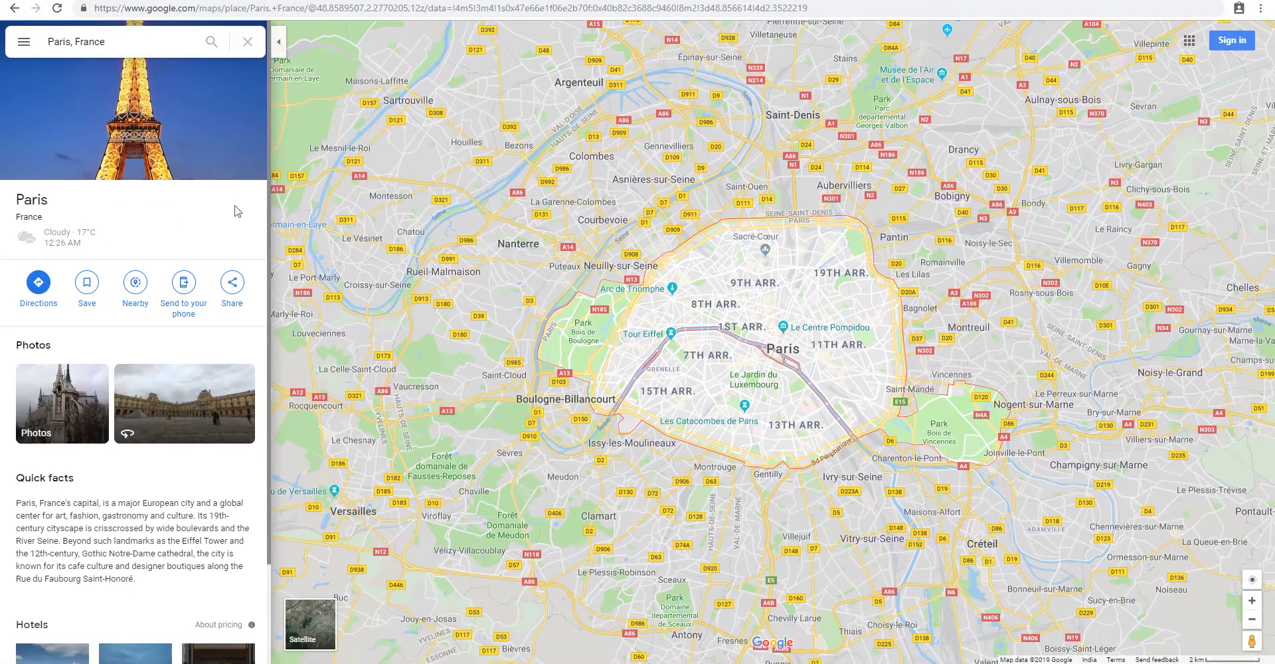
click(232, 283)
click(606, 258)
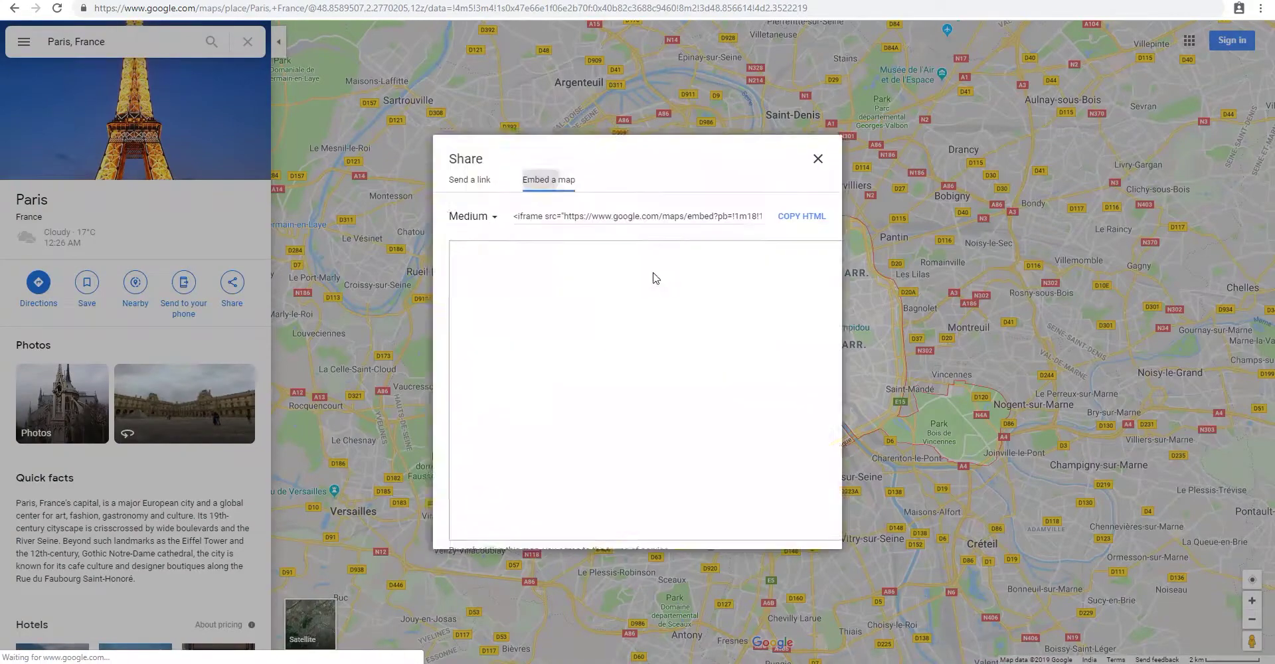
click(658, 207)
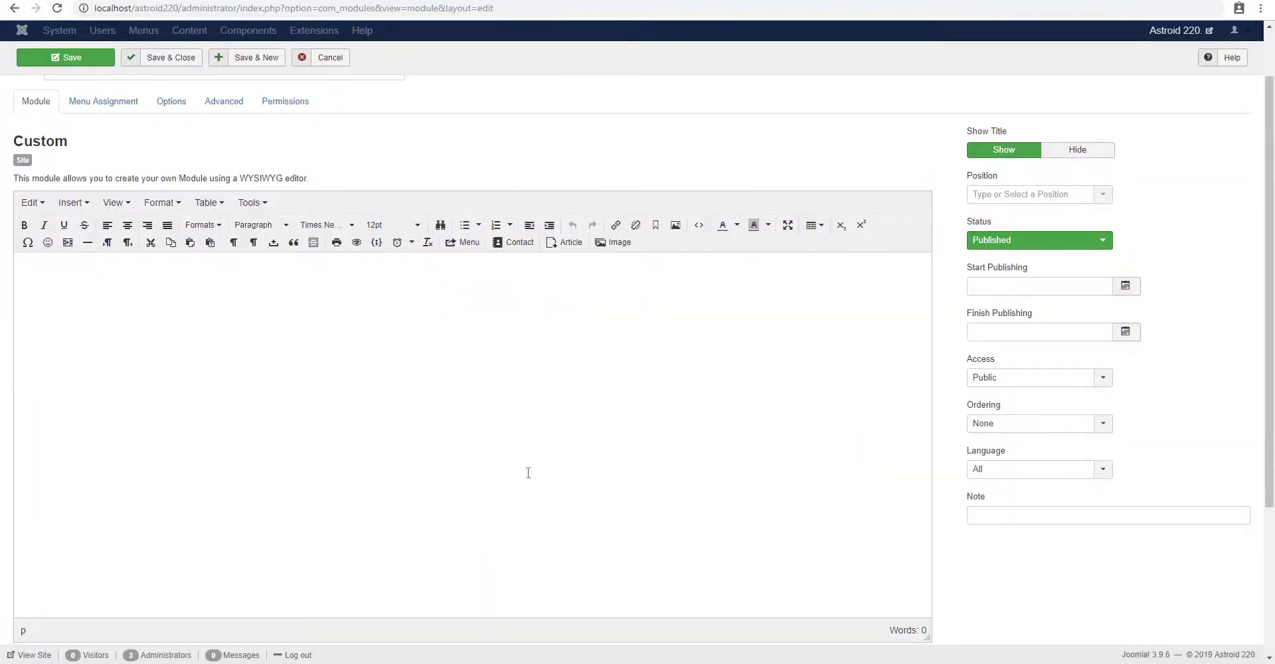
- Paste the Paris map iframe into the module's HTML and set its width to 100%
scroll(528, 473, down, 1)
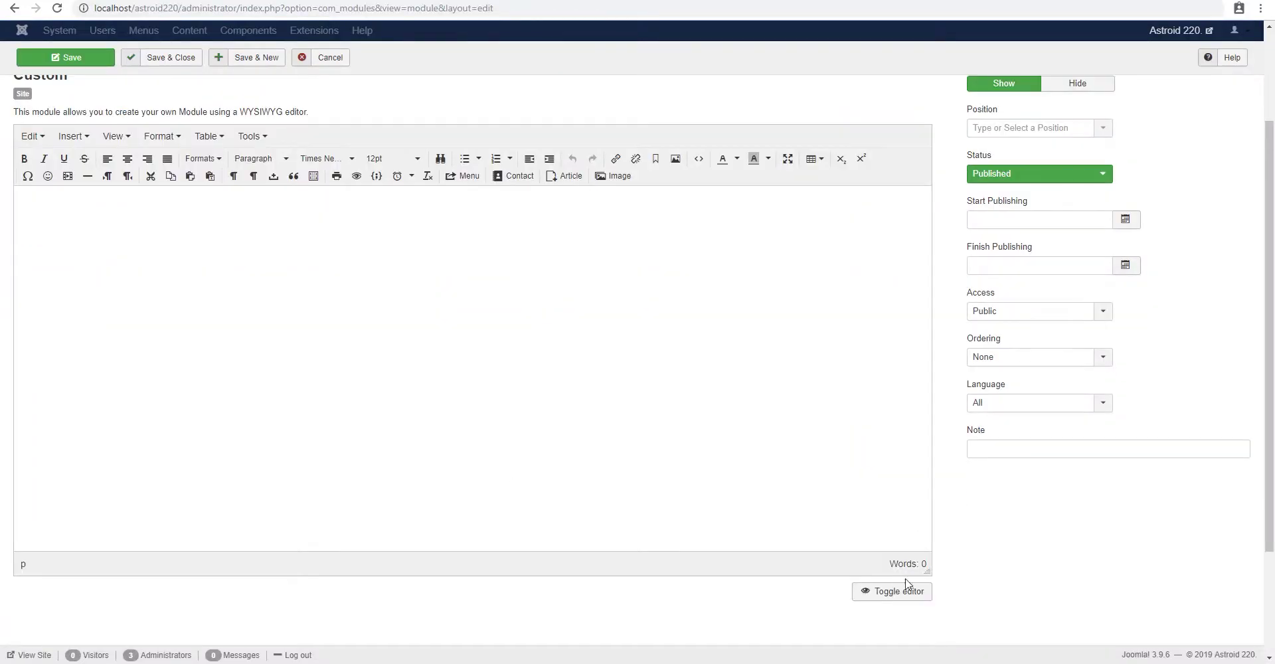
click(893, 589)
click(298, 376)
key(ctrl+v)
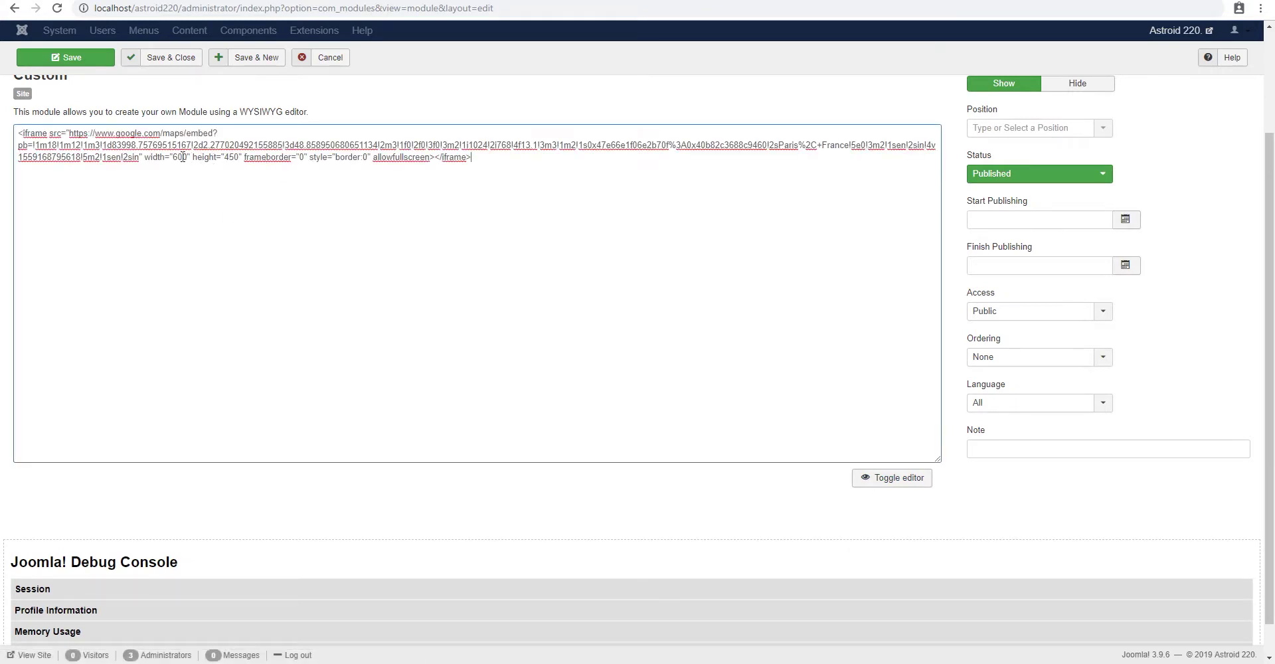
text(100%)
click(893, 477)
- Title the module Custom Map, put it in new position custommap, hide its title, and save
scroll(271, 434, up, 2)
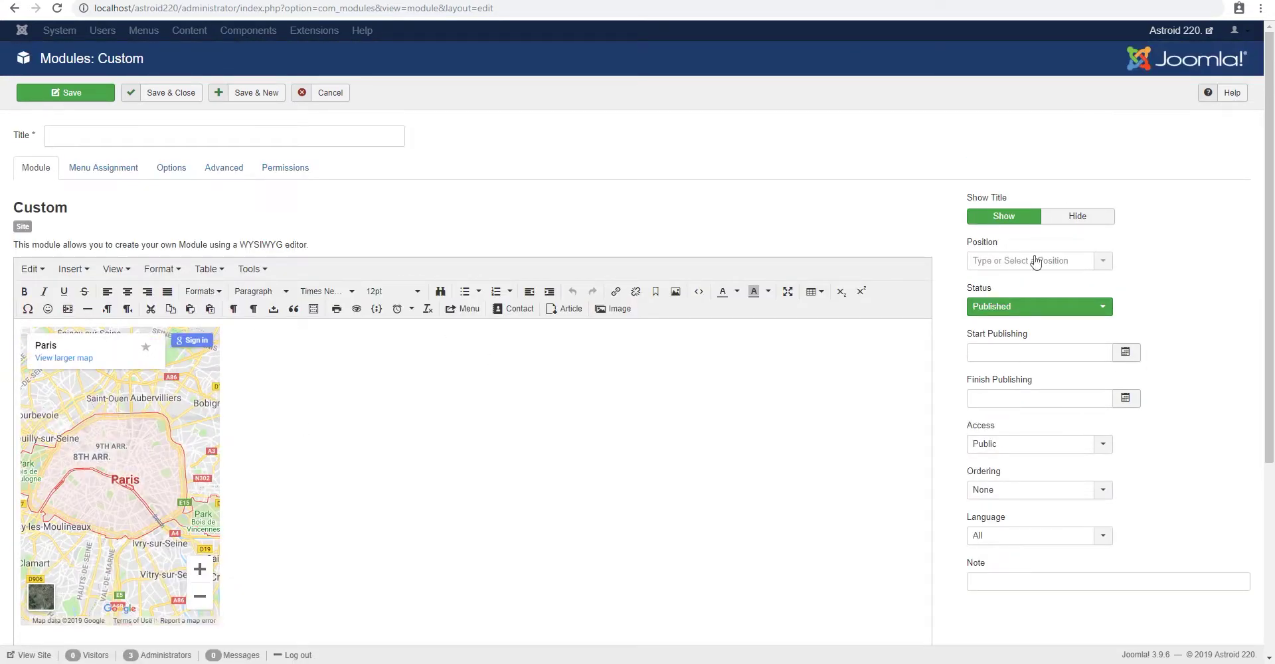
click(211, 138)
text(Custom Map)
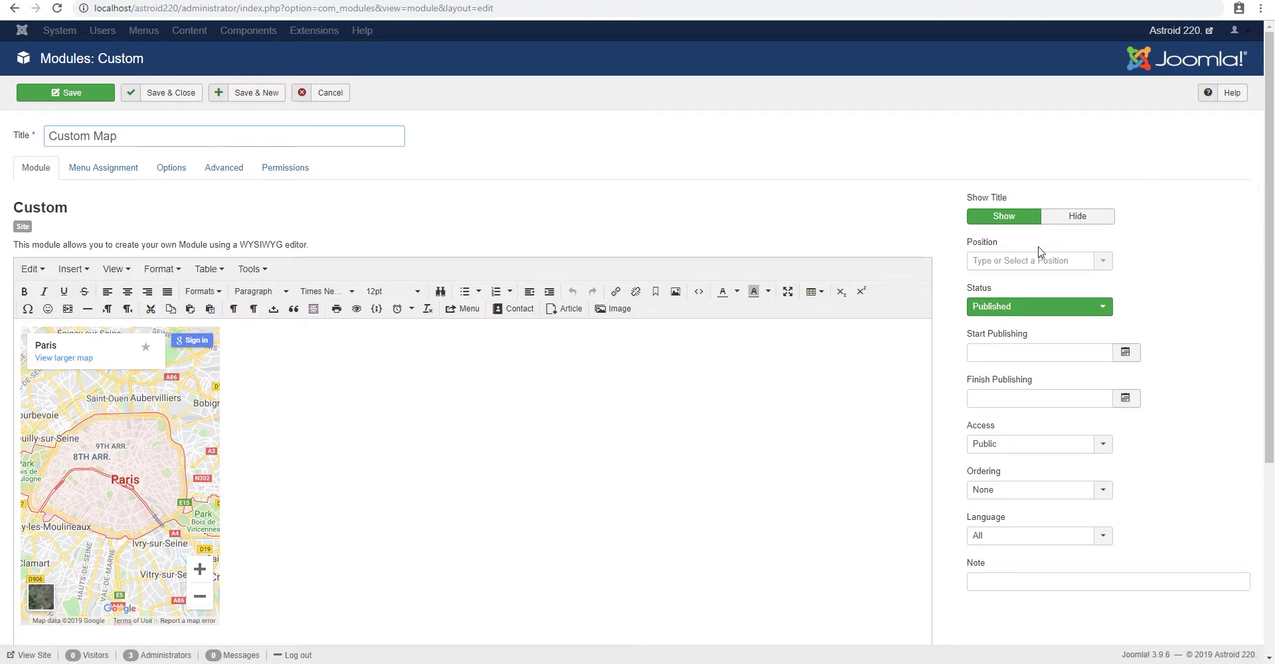
click(1036, 263)
text(custommap)
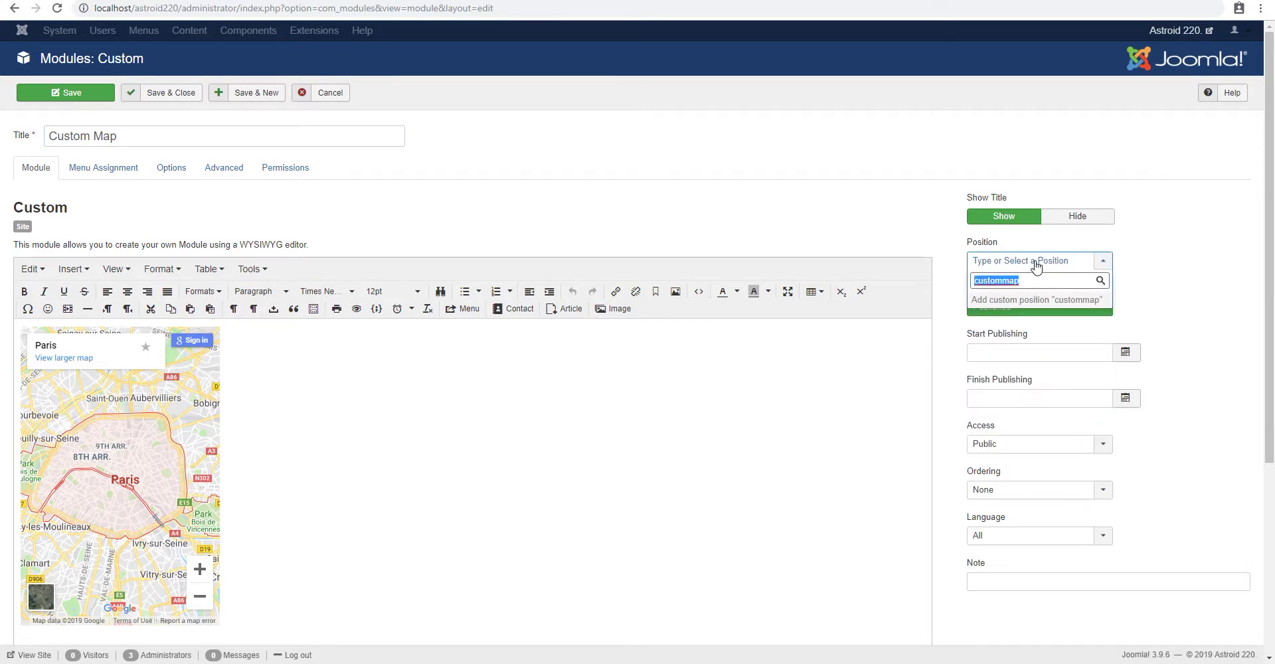
key(Return)
click(1078, 216)
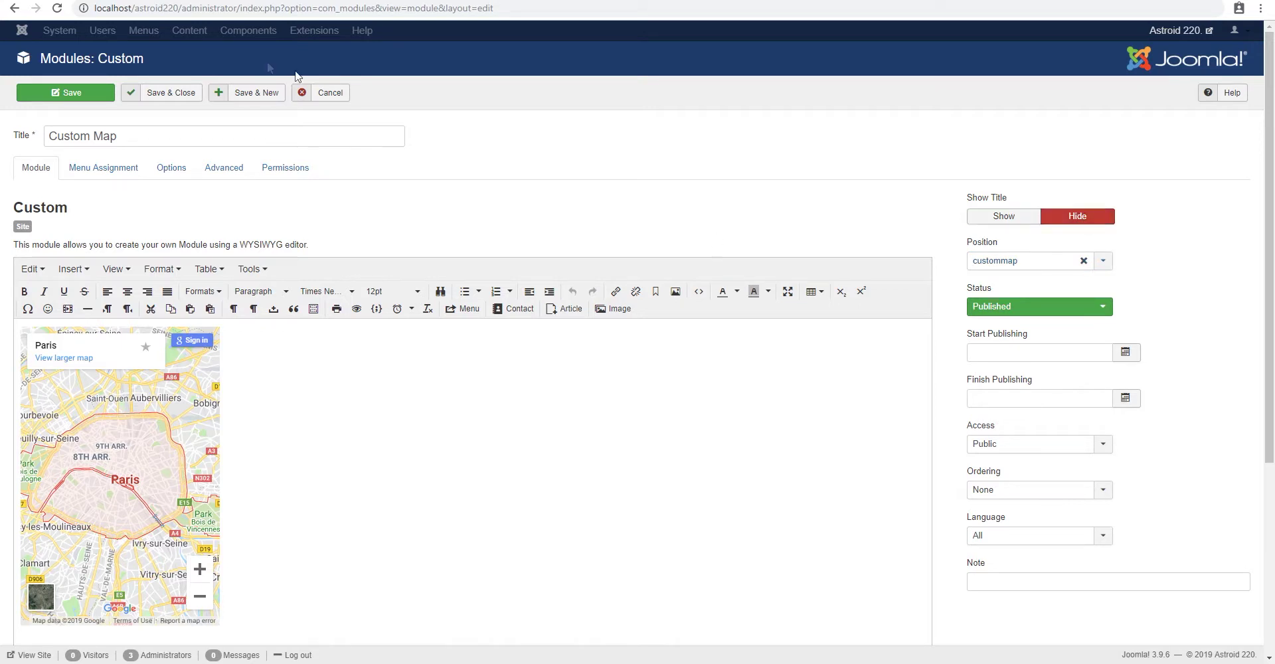
click(79, 99)
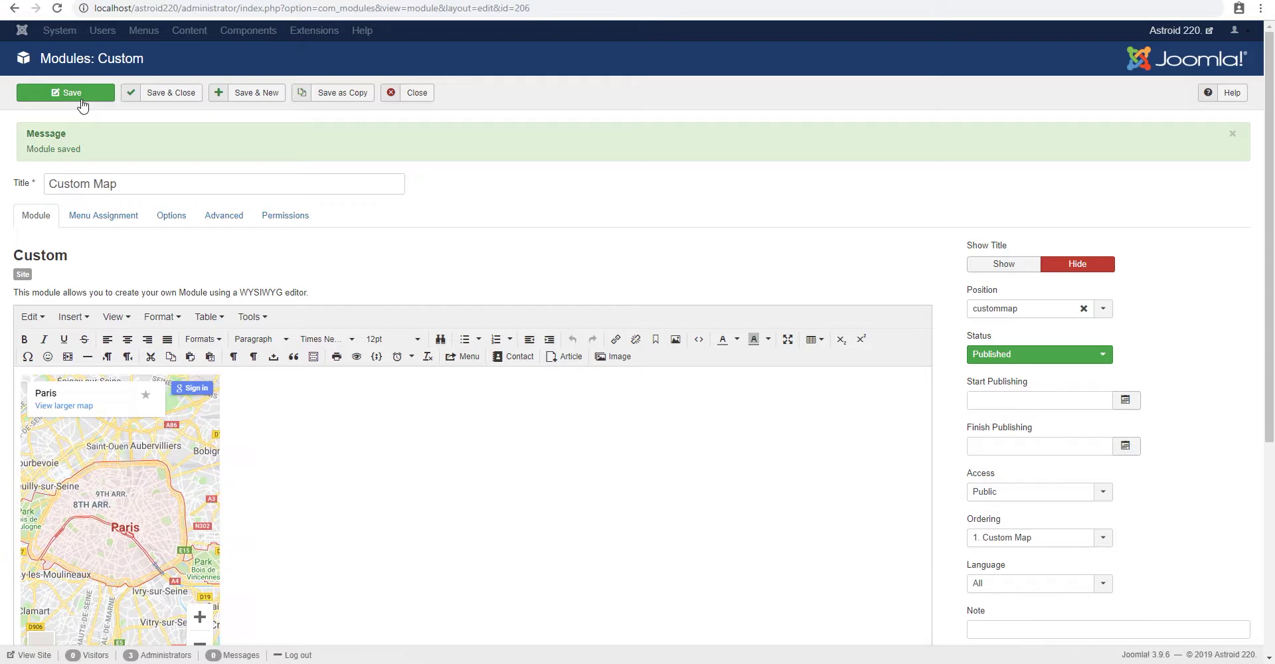
- Check the saved module's code to confirm the iframe width is 100%
scroll(870, 597, down, 3)
click(888, 570)
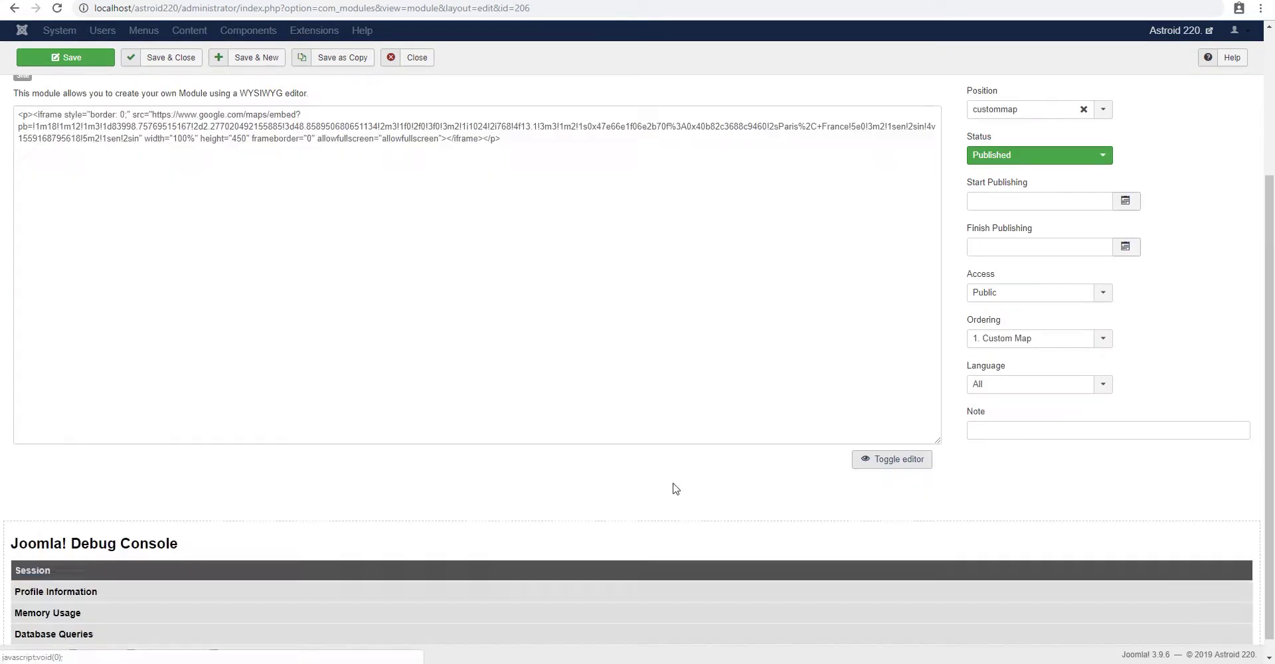
click(172, 138)
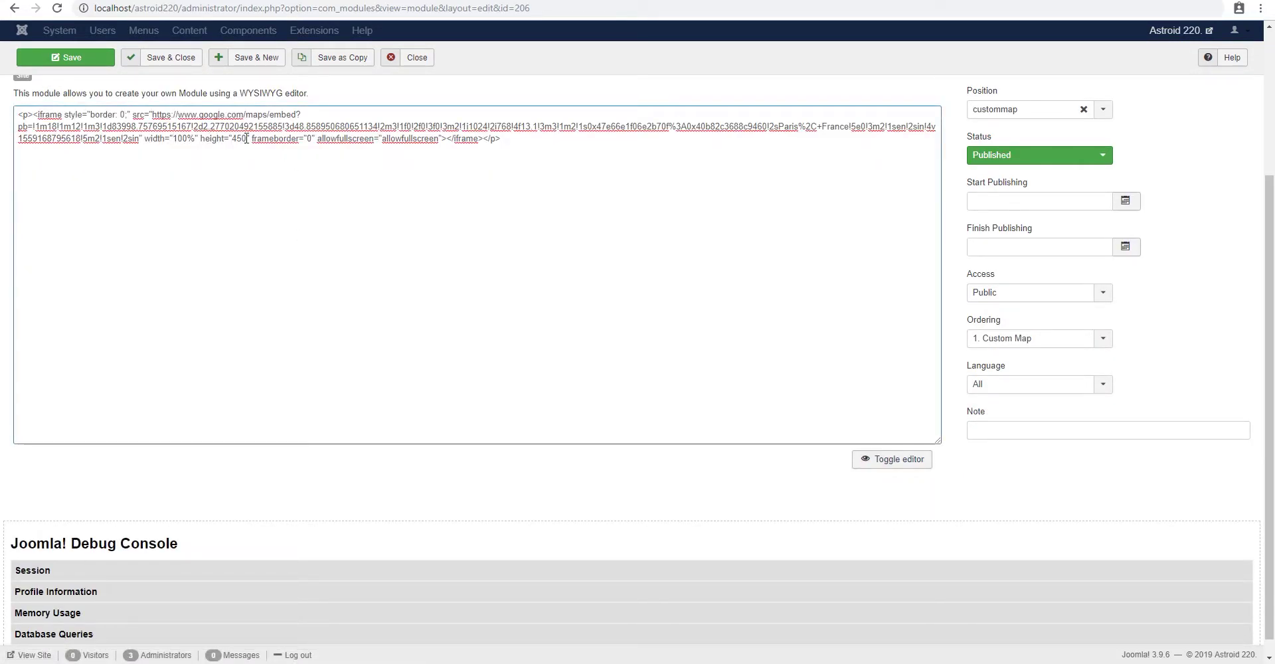
click(892, 459)
scroll(501, 253, up, 2)
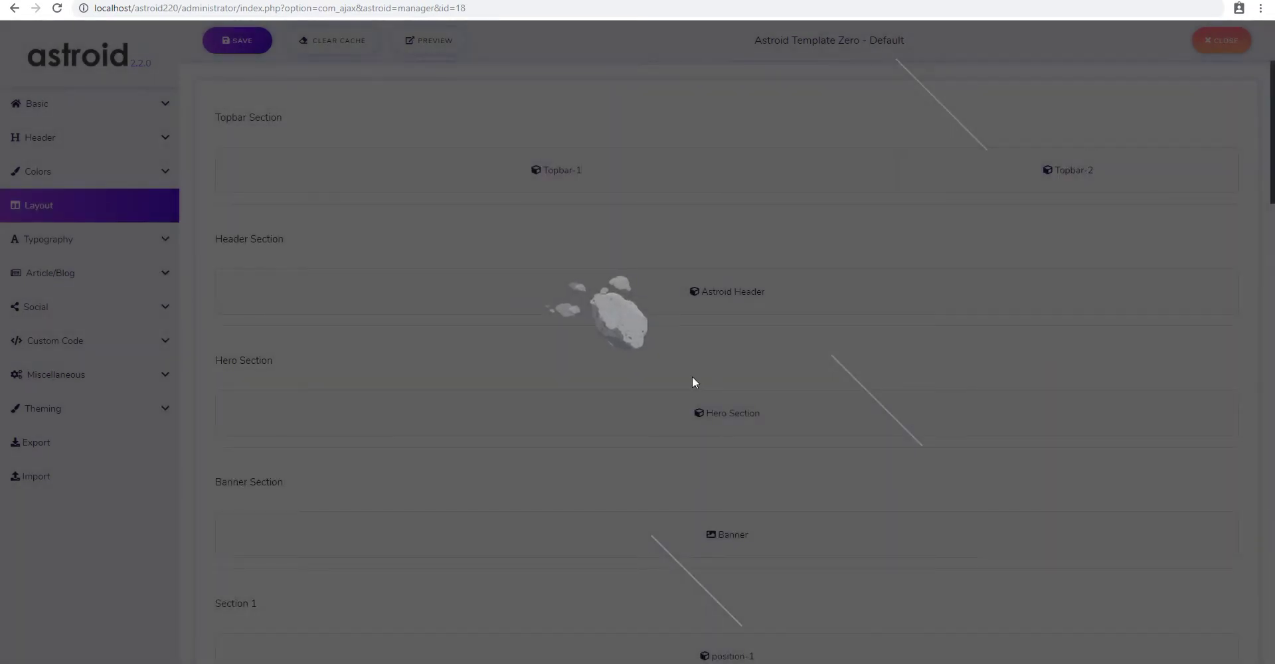
- Scroll to Template Zero's bottom sections, add a section, then delete the empty Astroid Section
scroll(726, 371, down, 20)
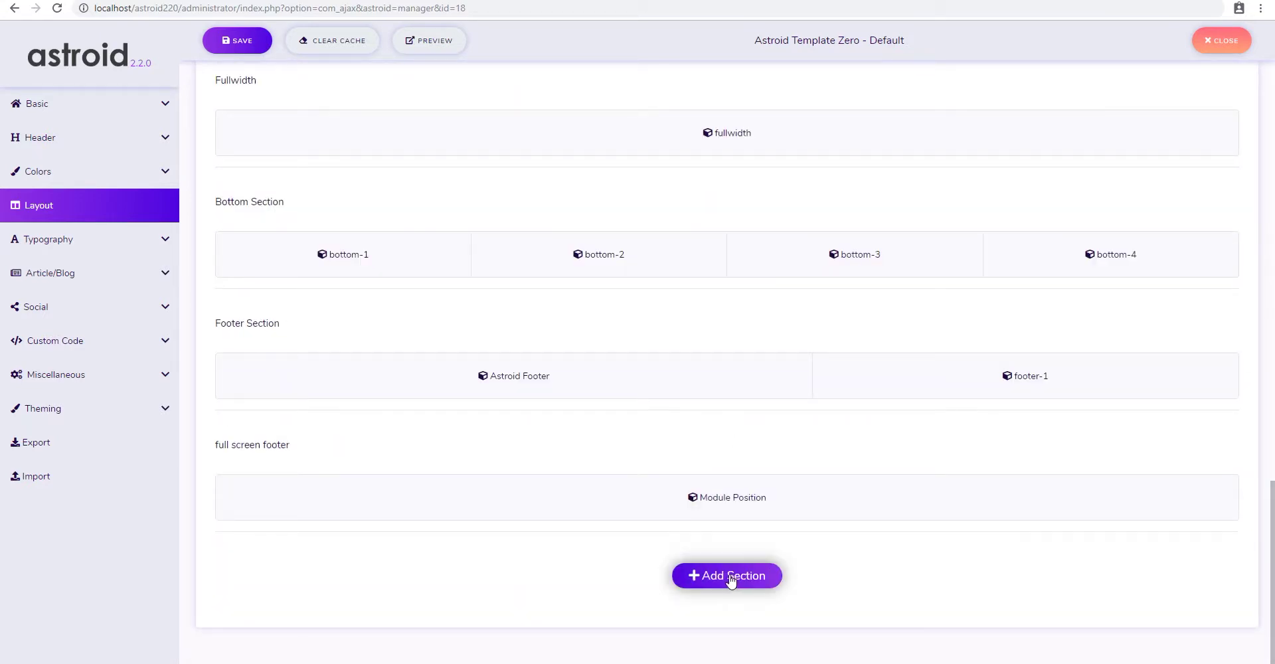
click(726, 578)
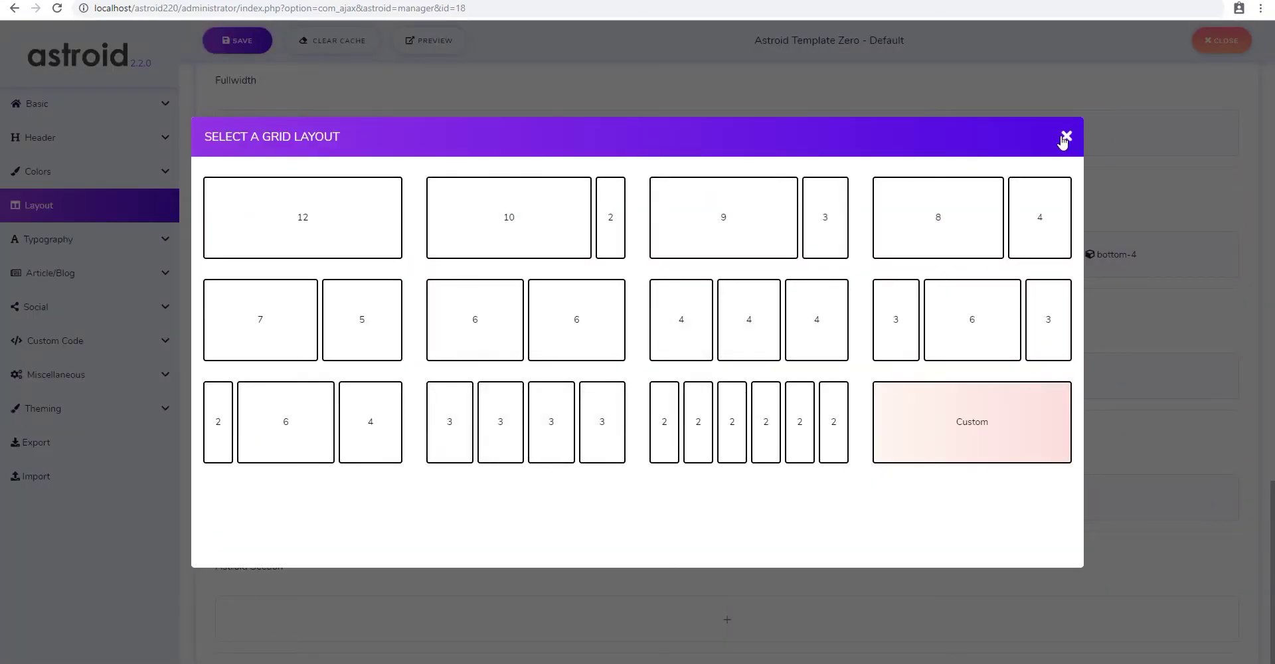
click(1064, 132)
scroll(305, 502, down, 2)
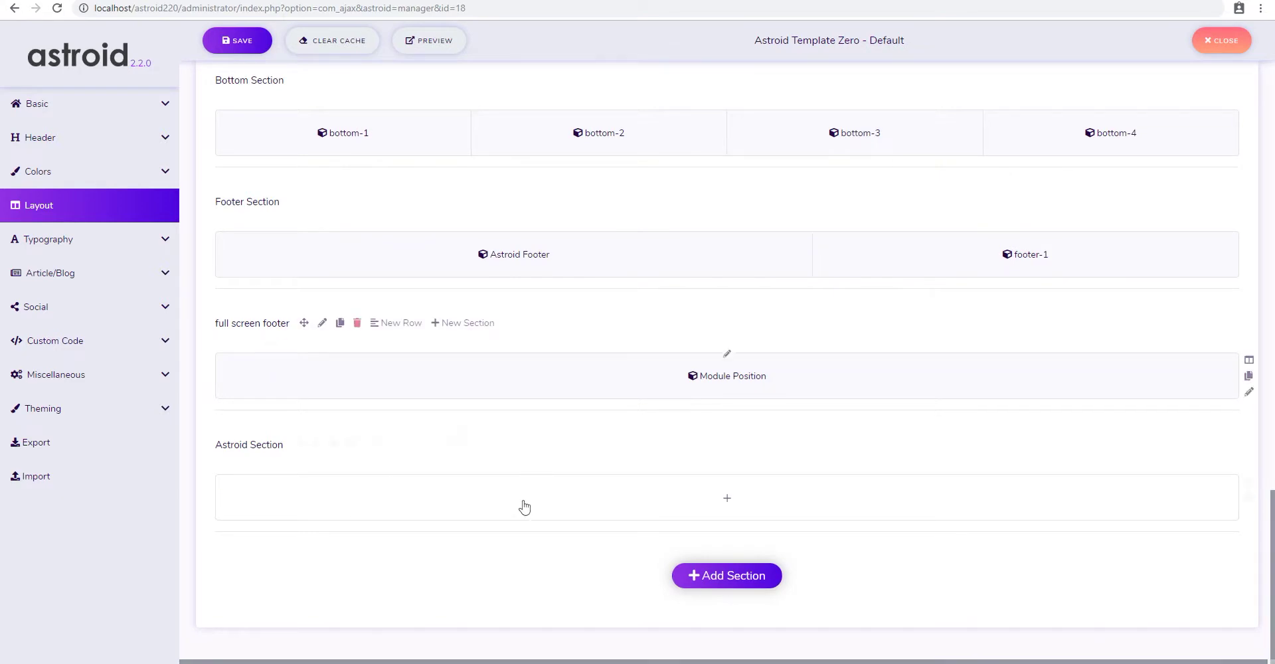
click(350, 444)
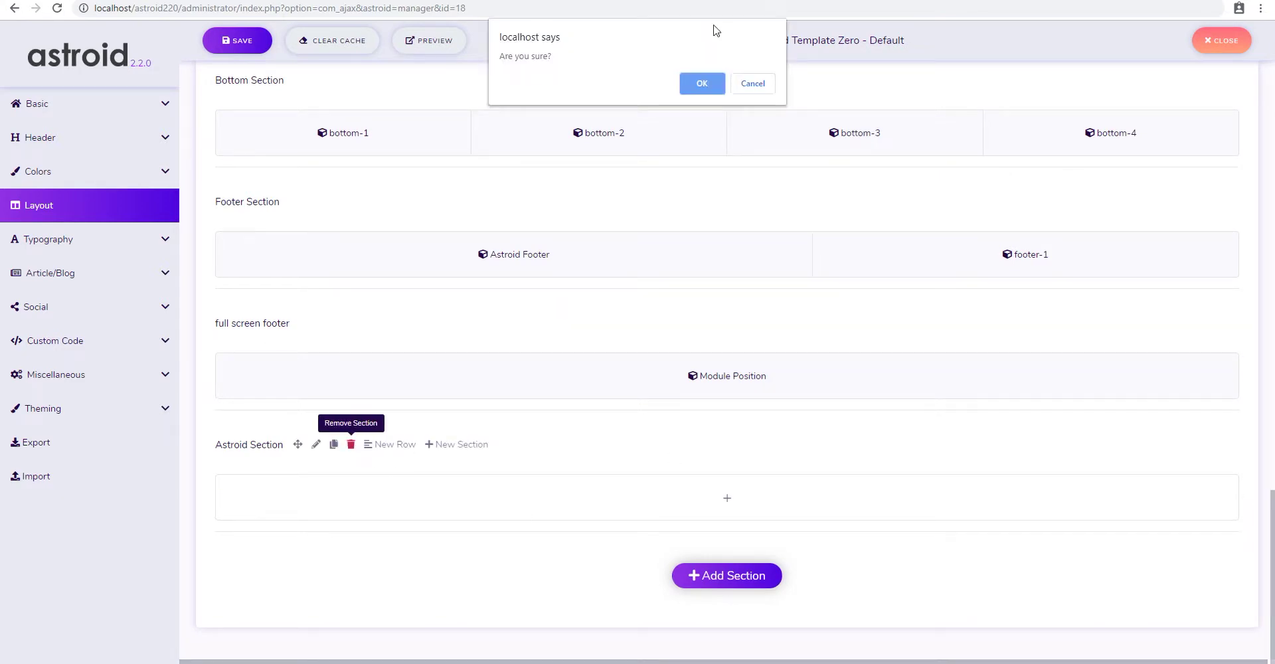
click(706, 96)
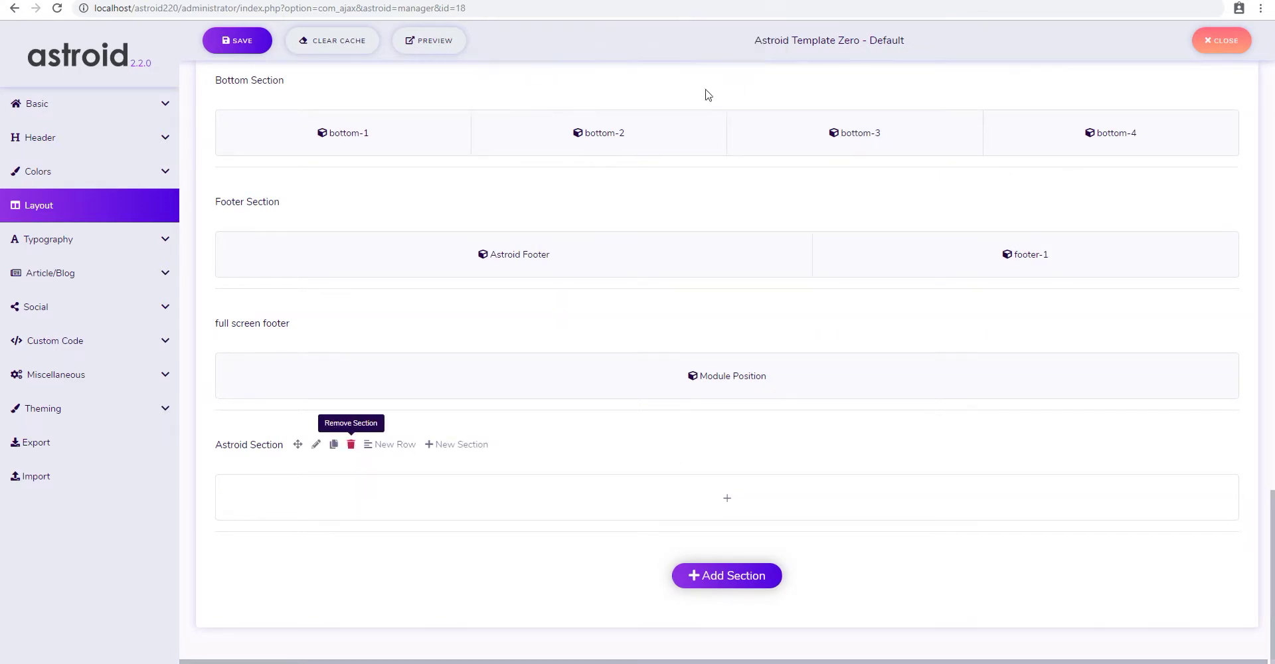
- Inspect the full screen footer's section and column settings without changing them
click(322, 444)
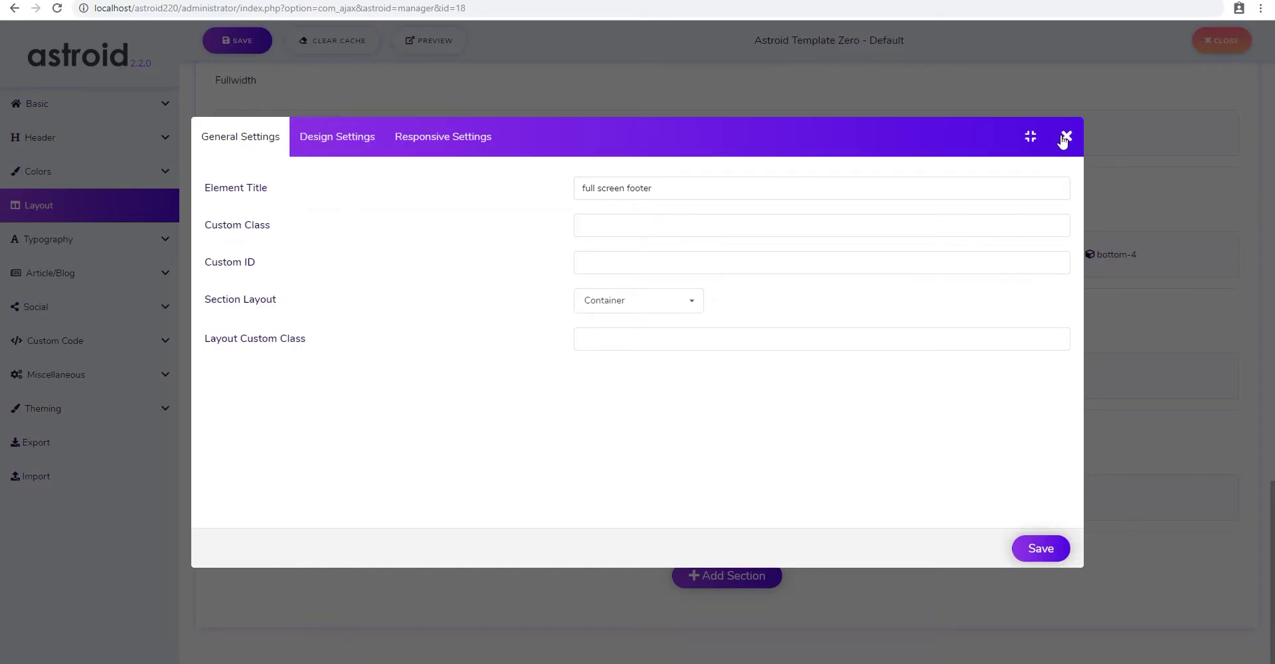
click(1065, 138)
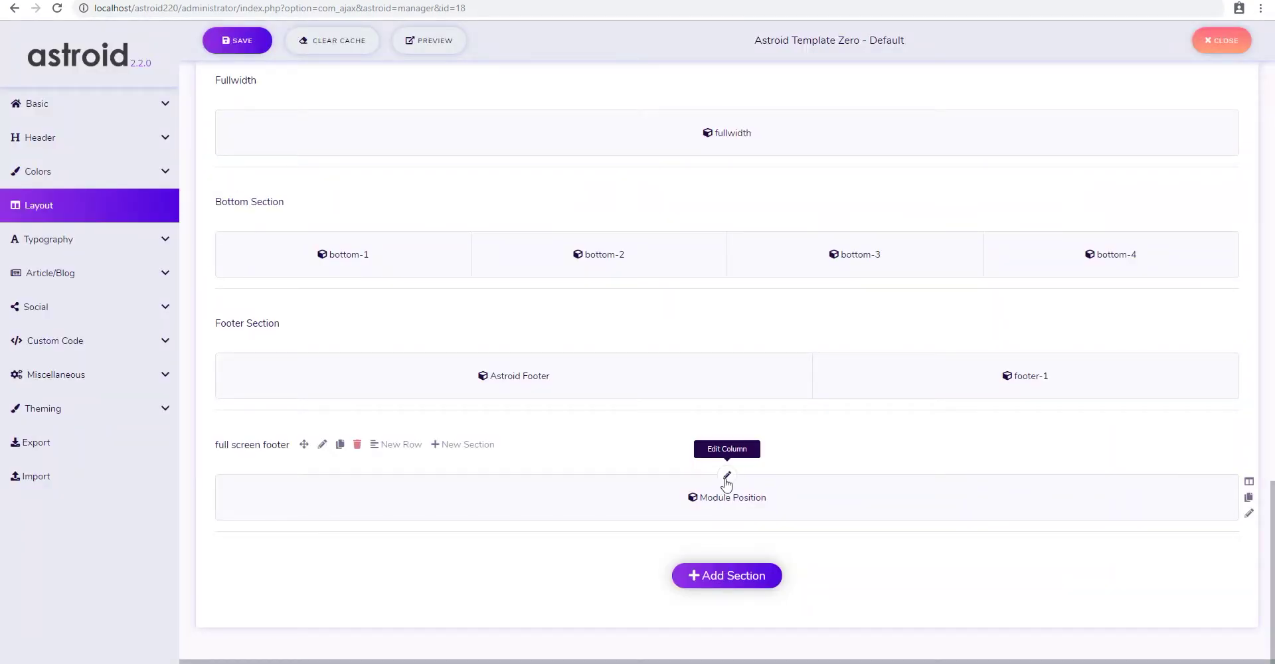
click(727, 477)
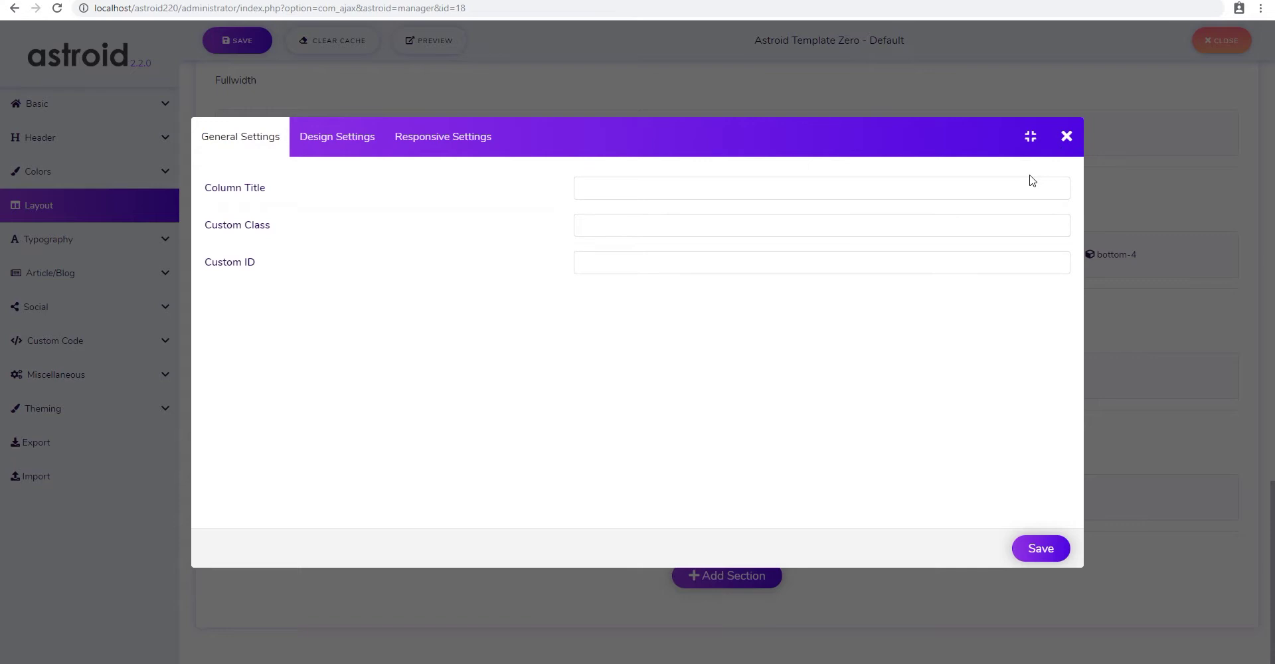
click(1066, 136)
- Set the footer's Module Position element to custommap and save the template layout
click(1193, 483)
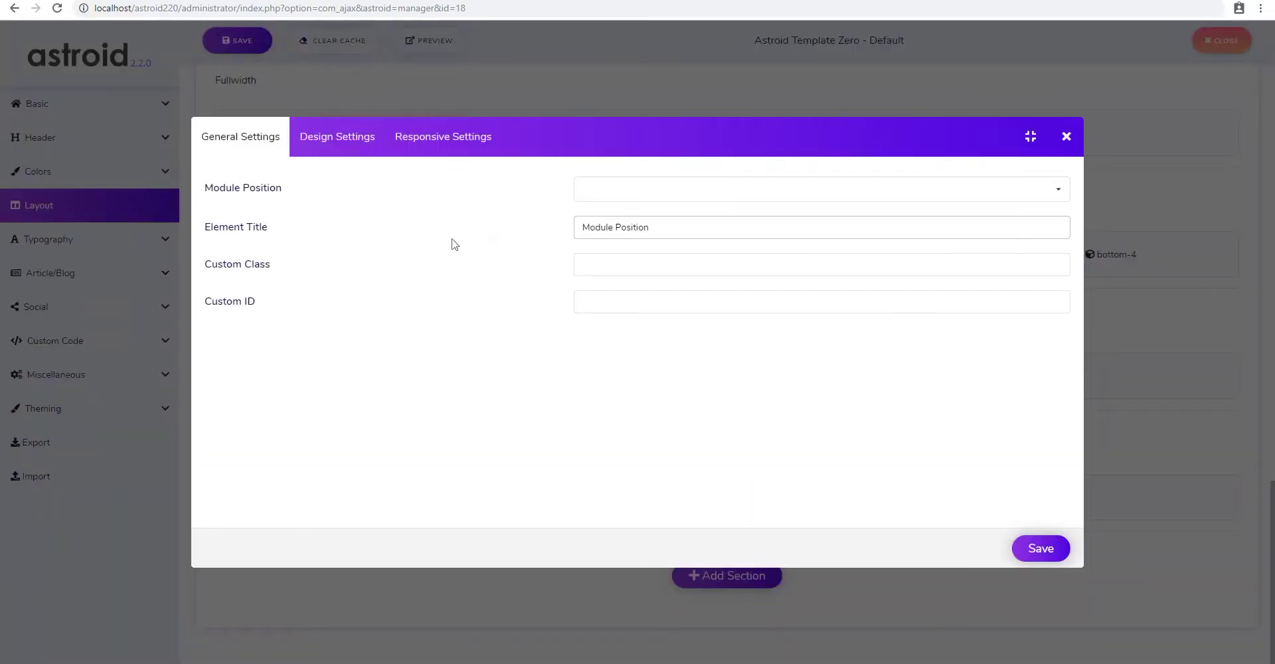
click(627, 194)
text(custommap)
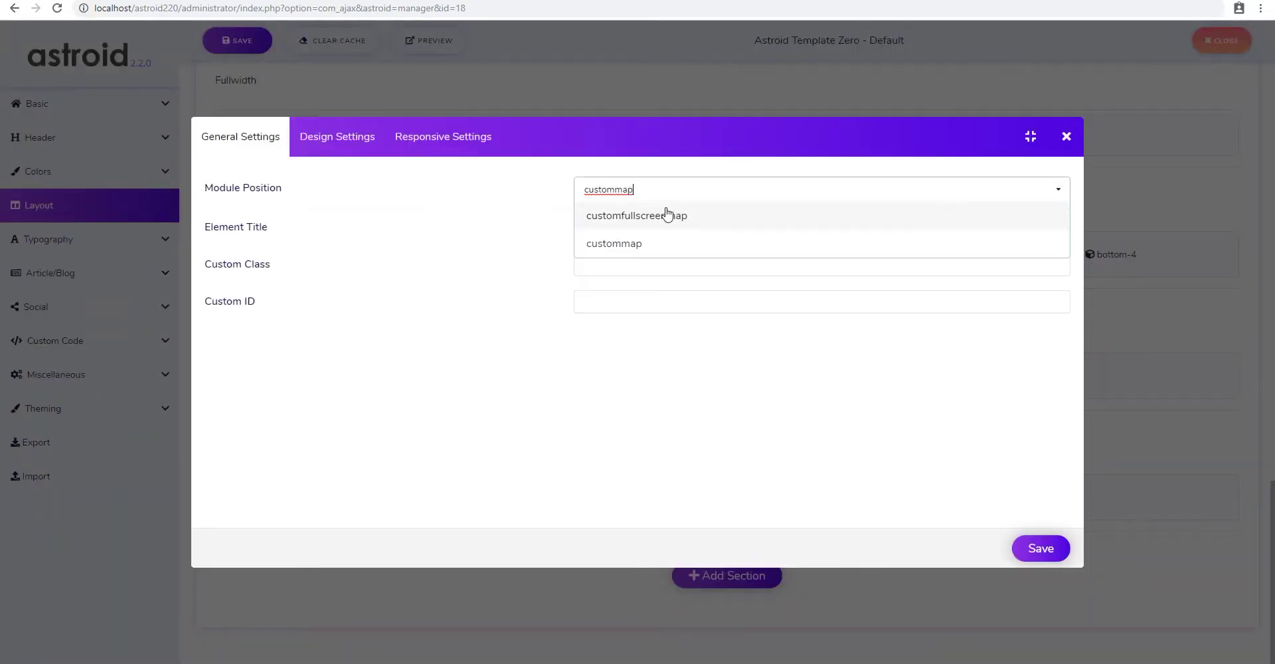
click(621, 244)
click(1041, 548)
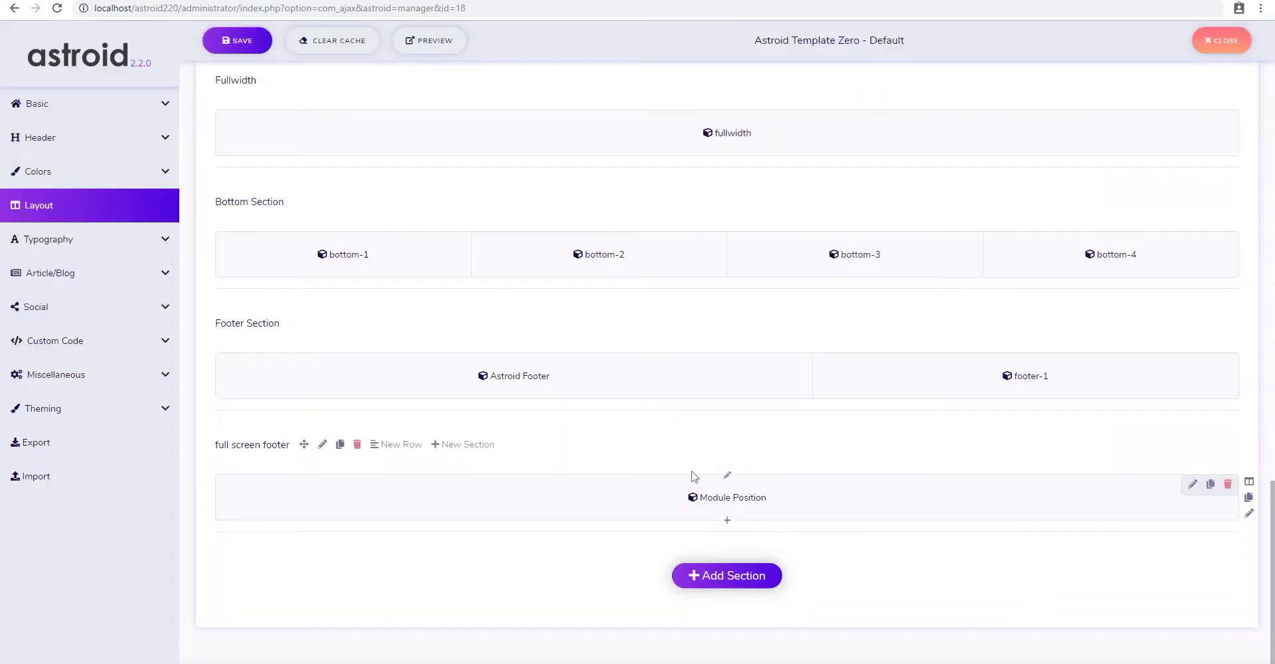
click(240, 41)
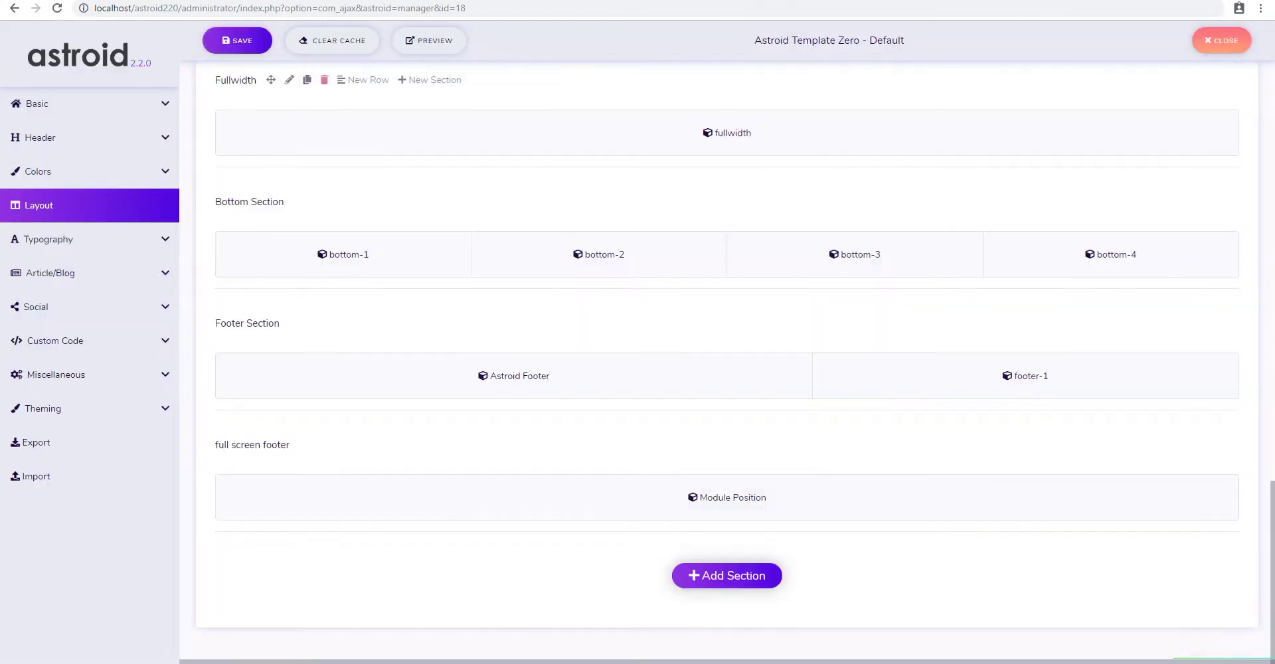
key(ctrl+Tab)
key(F5)
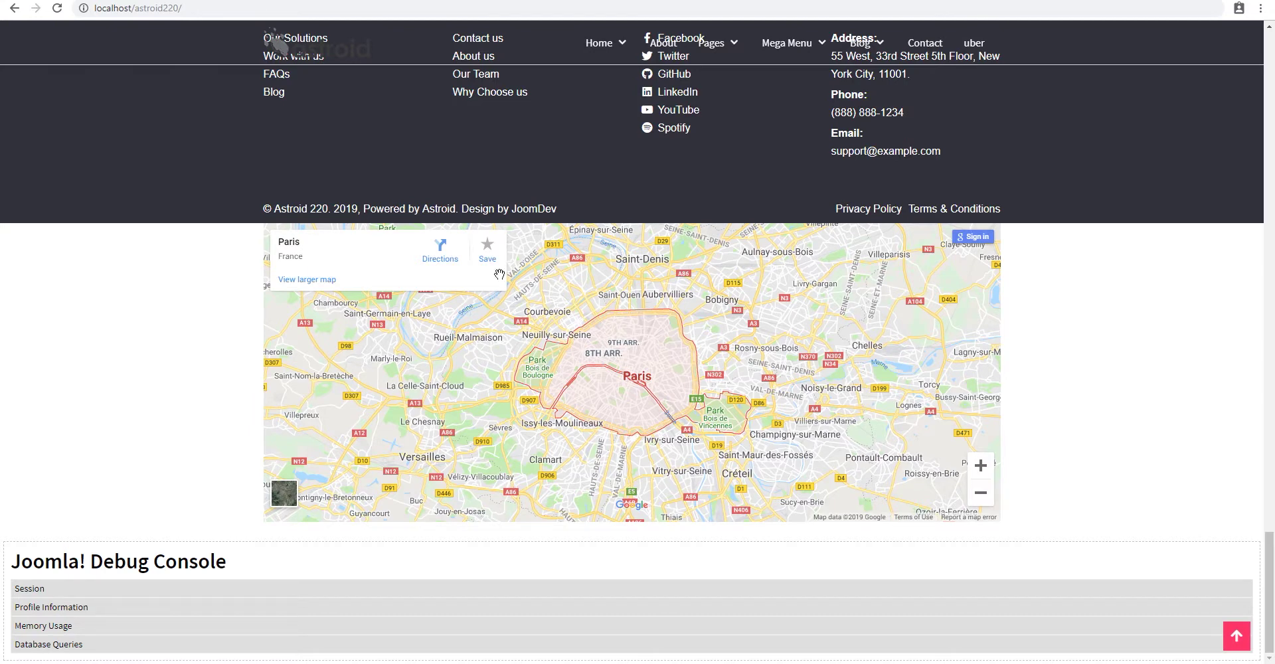
key(ctrl+w)
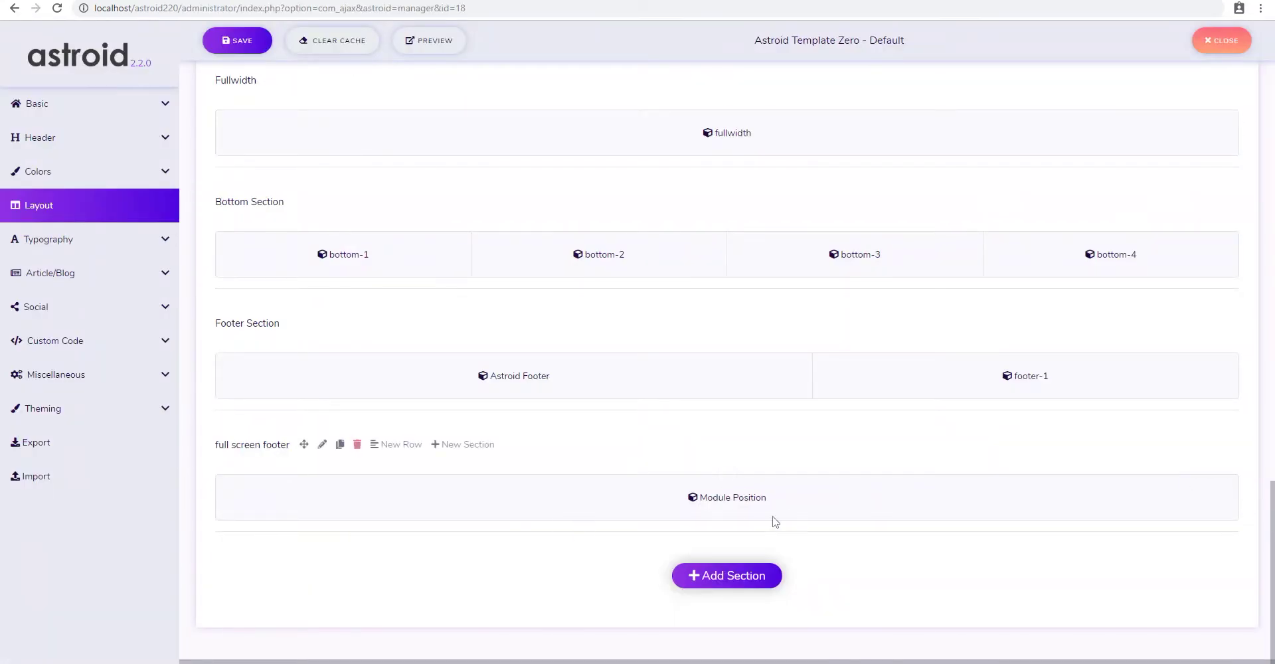
- Set the full screen footer's Section Layout to Without Container, save the template, and reload the site
click(323, 444)
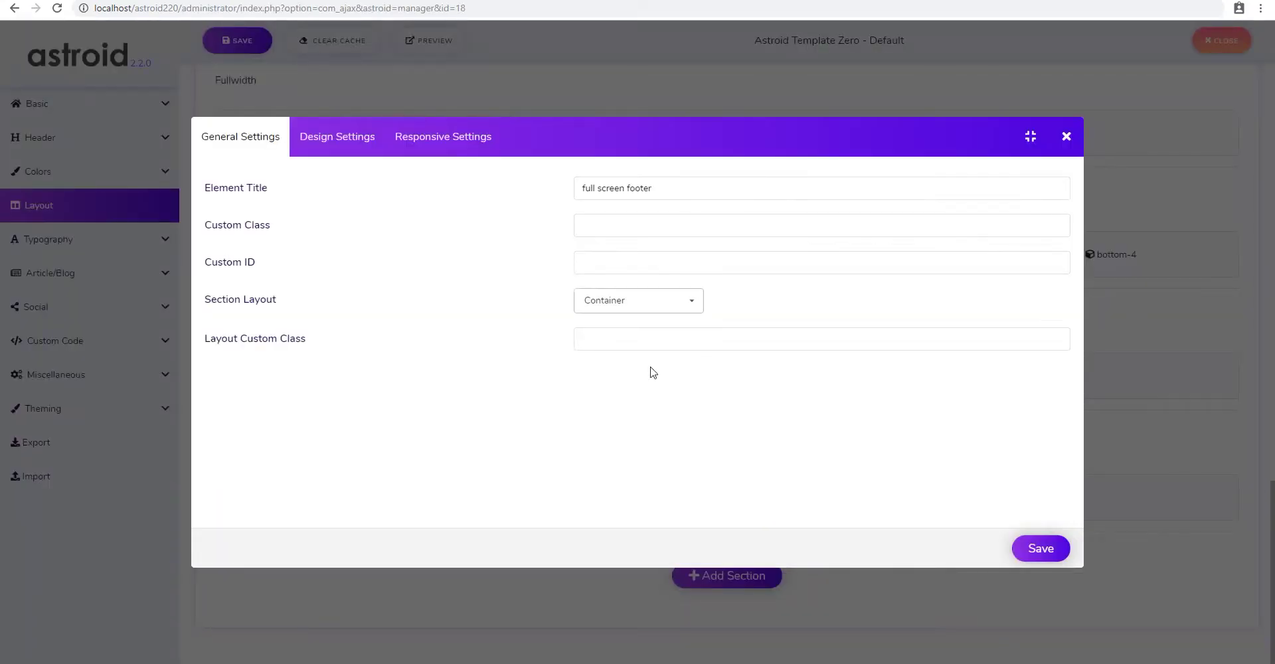
click(634, 300)
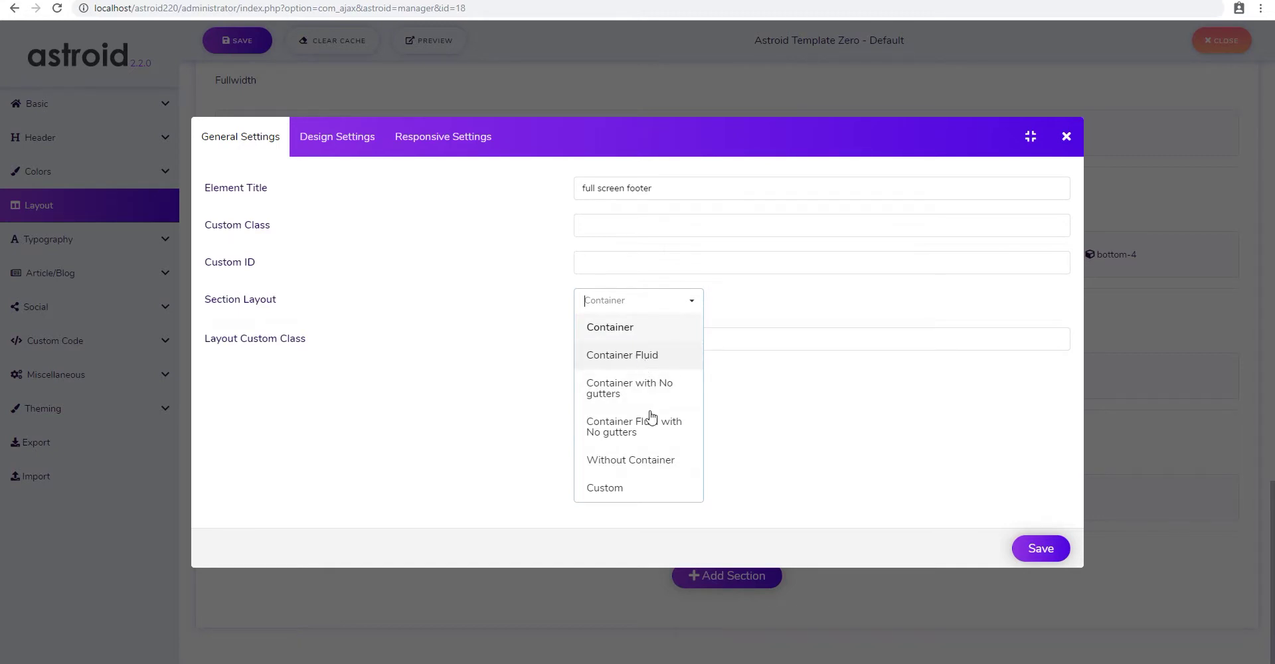
click(641, 458)
click(1041, 548)
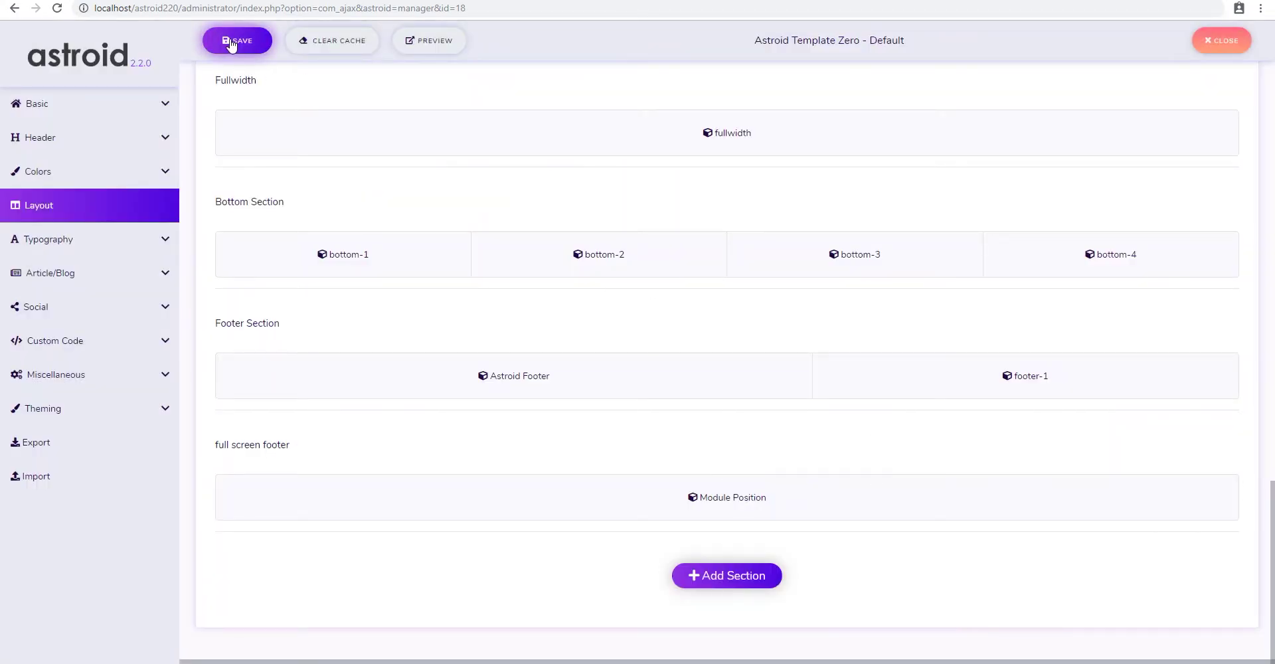
click(428, 41)
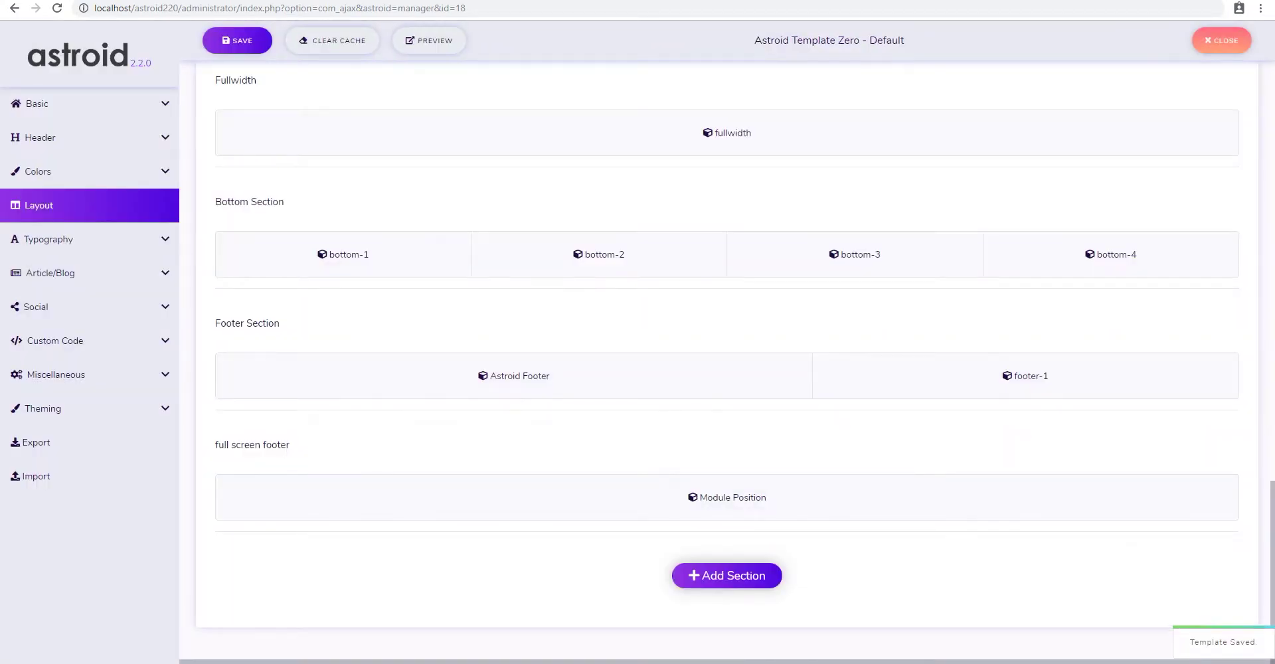
key(F5)
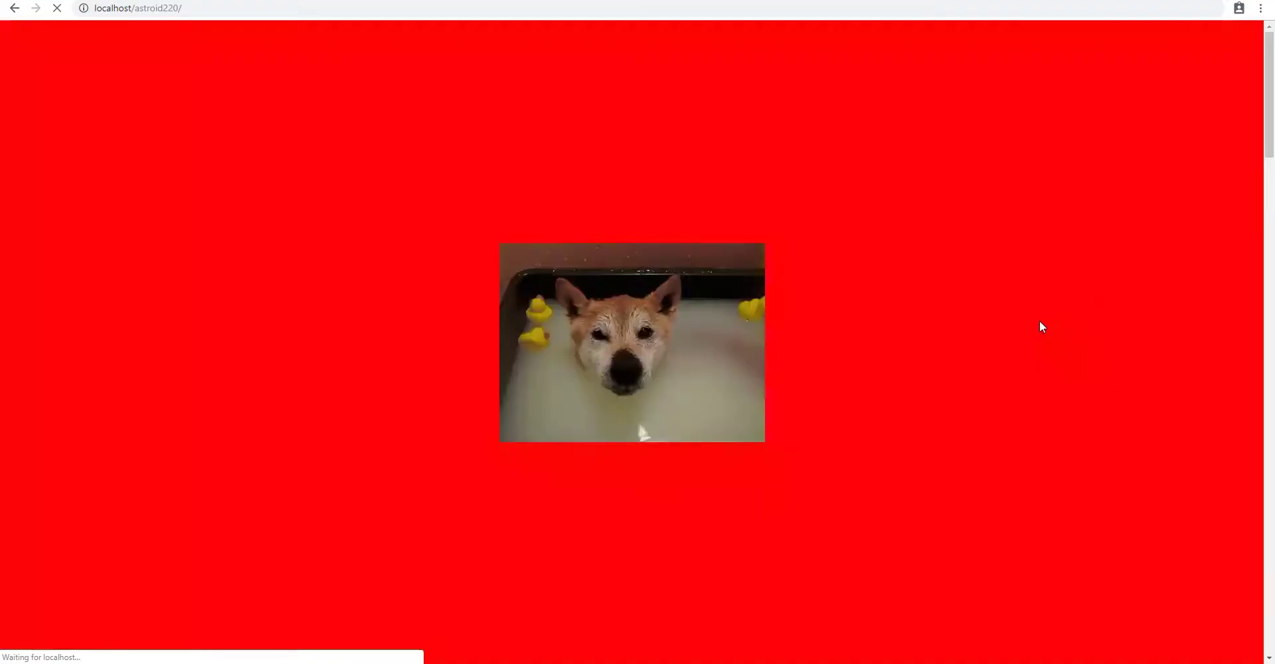
- Scroll through the reloaded site's footer to inspect the edge-to-edge Paris map
scroll(358, 338, down, 2)
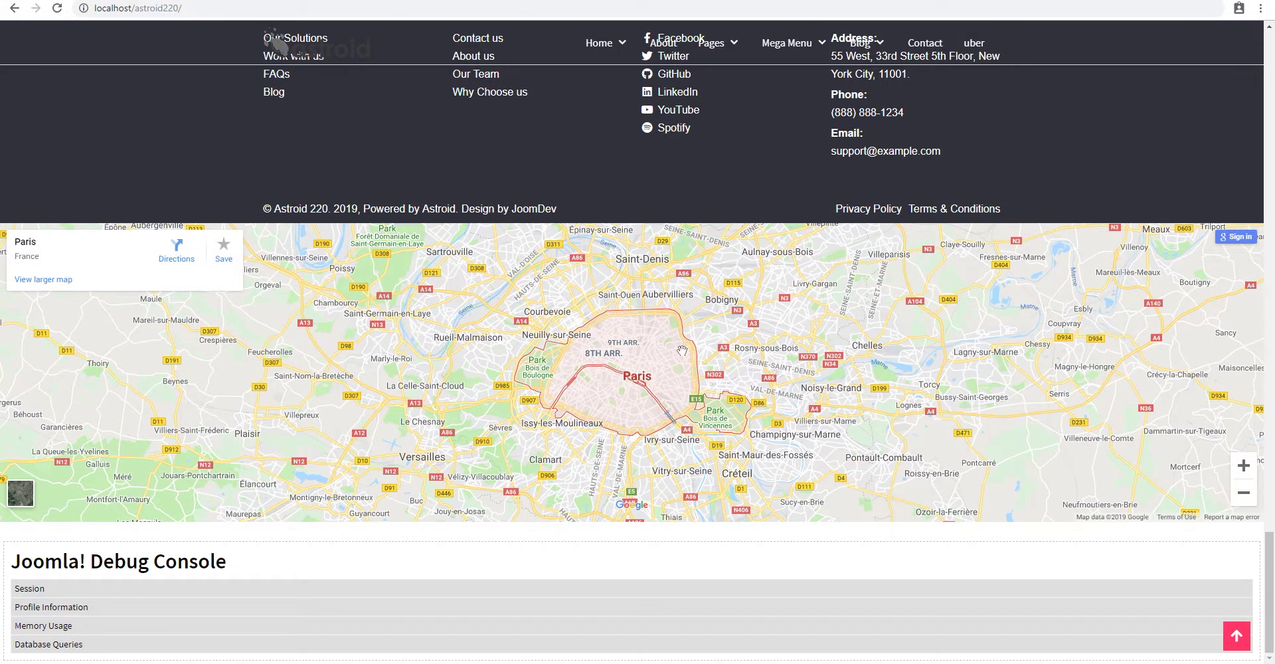
scroll(666, 347, up, 1)
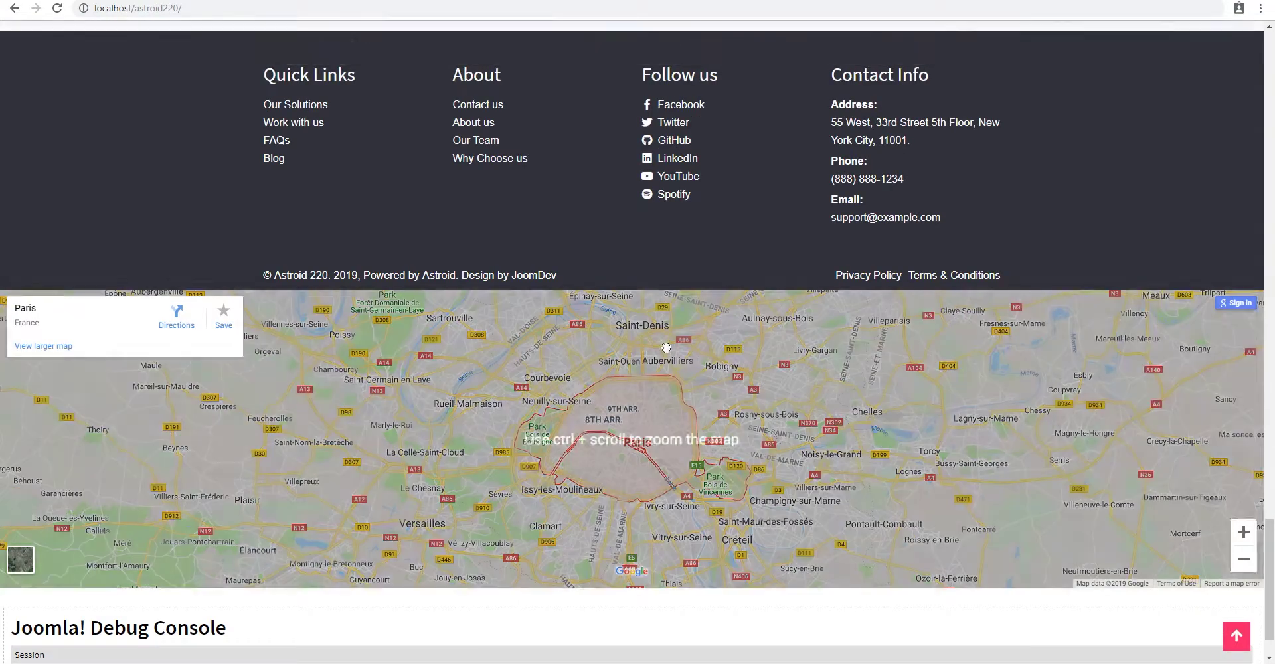
scroll(715, 265, up, 2)
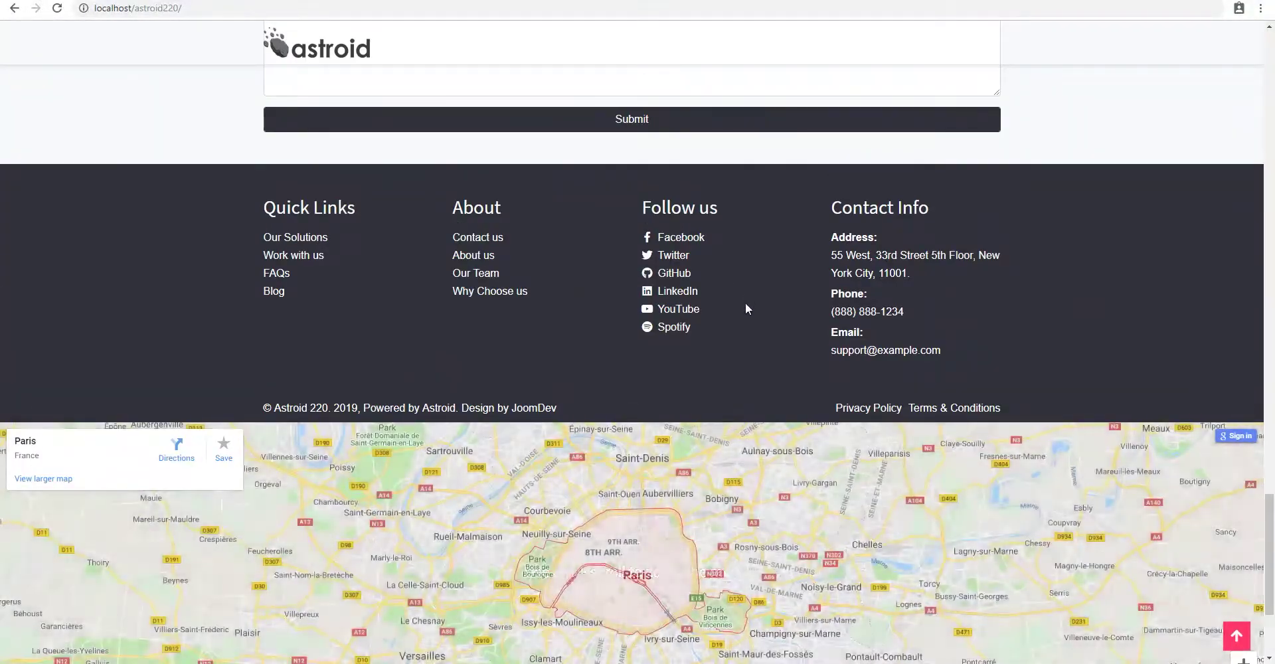
scroll(739, 296, down, 1)
scroll(655, 448, down, 1)
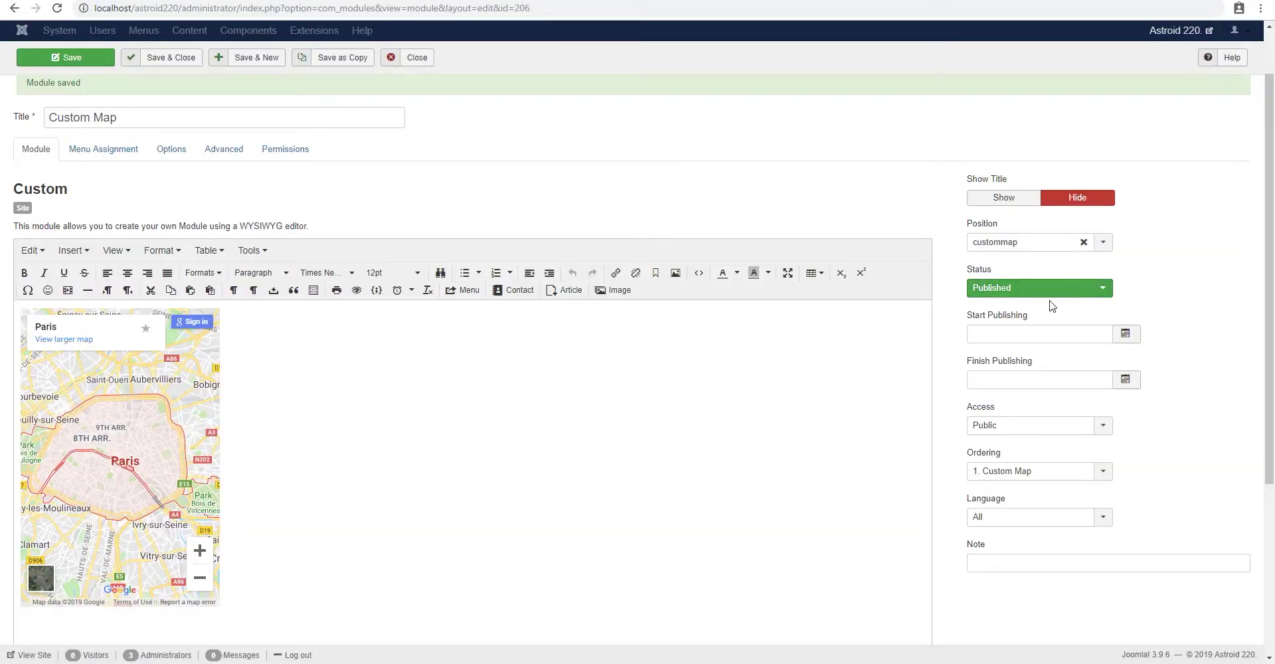
- Set the Custom Map module's status to Unpublished and save and close it
click(1046, 288)
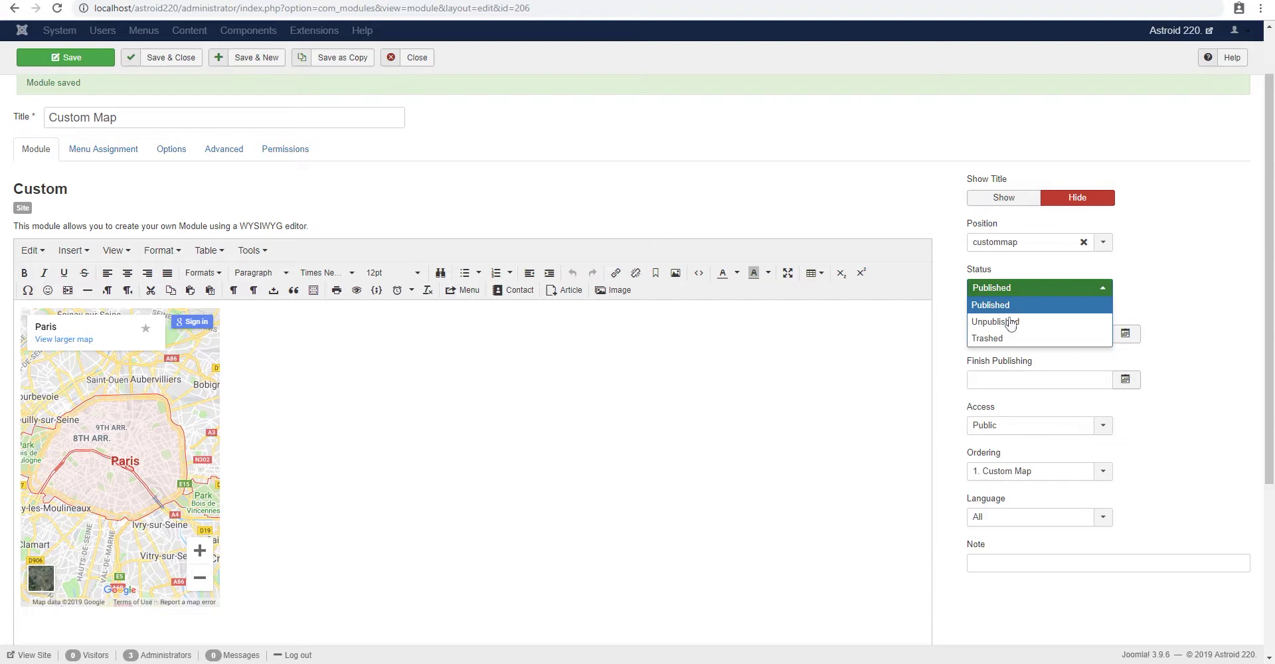
click(1005, 320)
click(162, 58)
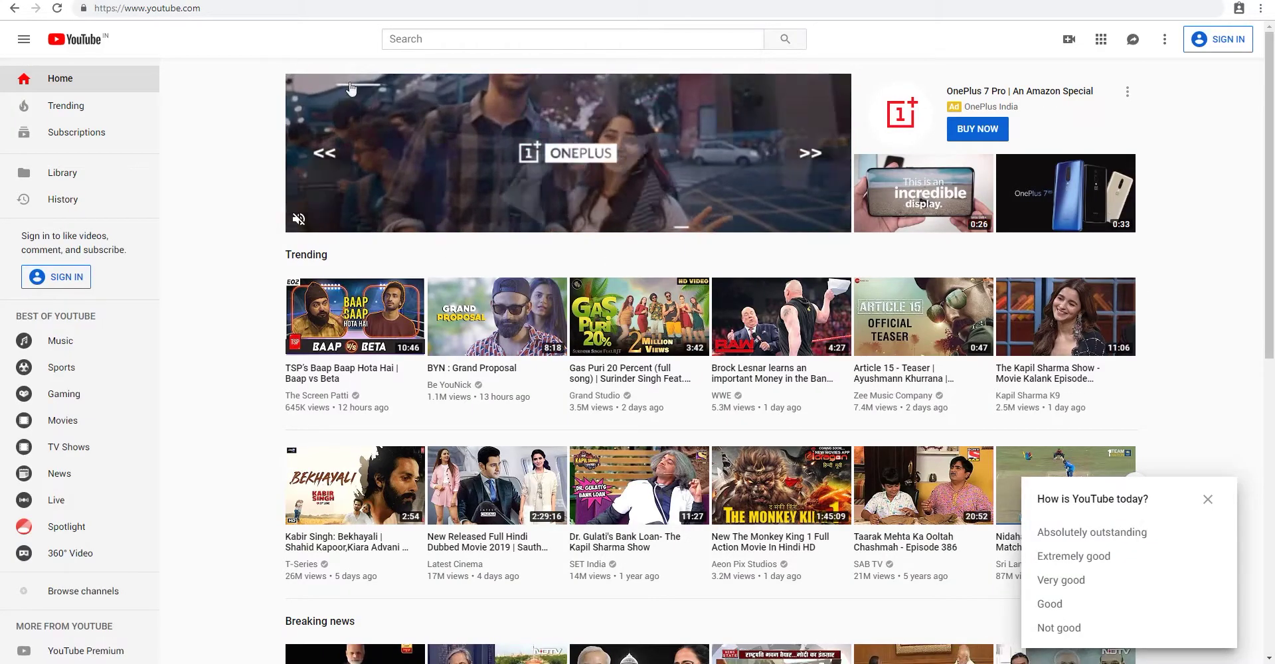
- Search YouTube for Joomla, open the first video, and copy its iframe embed code
click(469, 38)
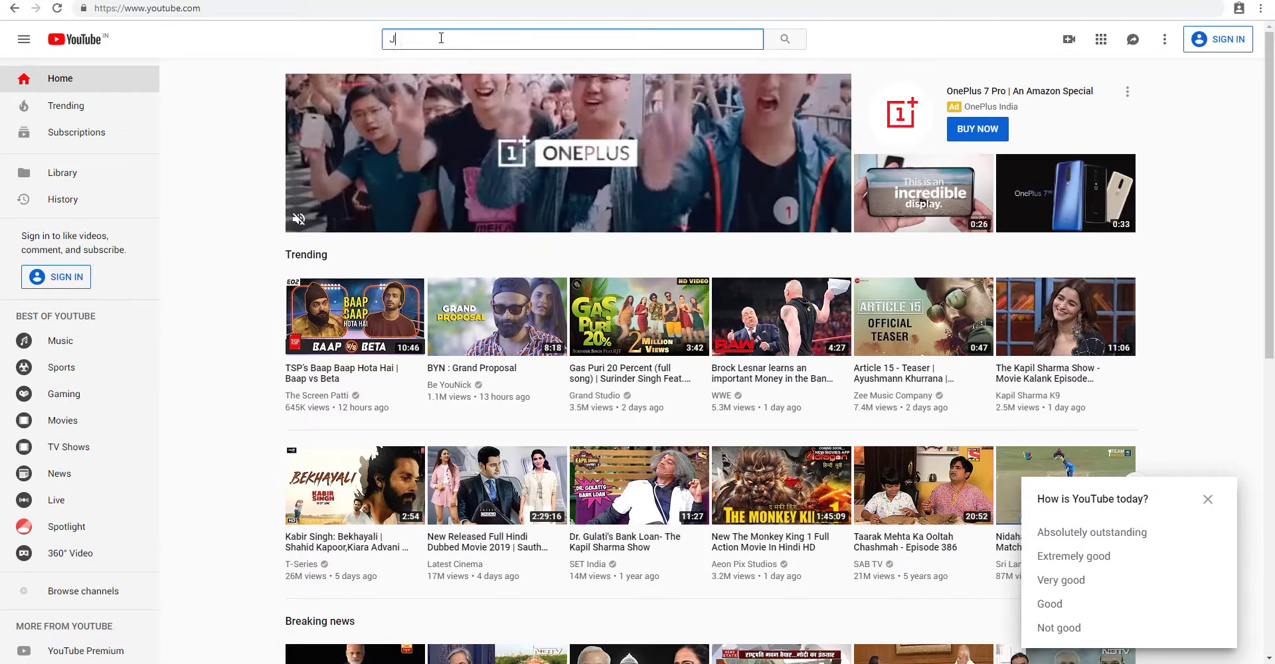
text(Joomla)
key(Return)
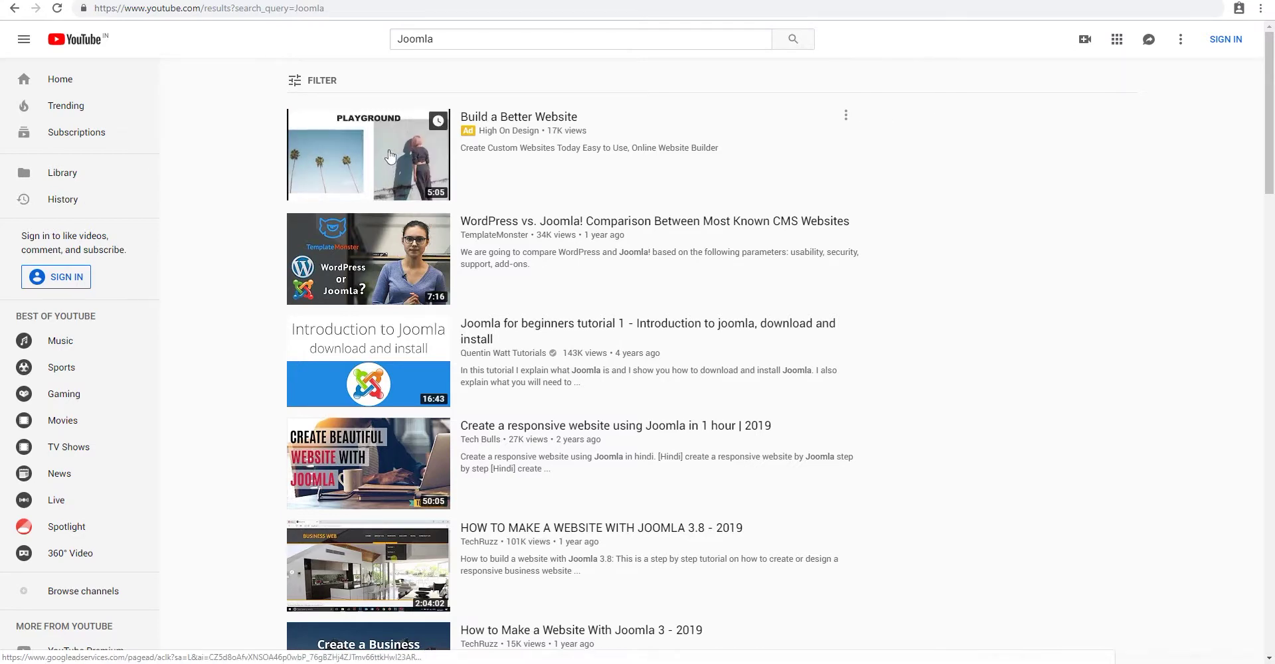
click(375, 164)
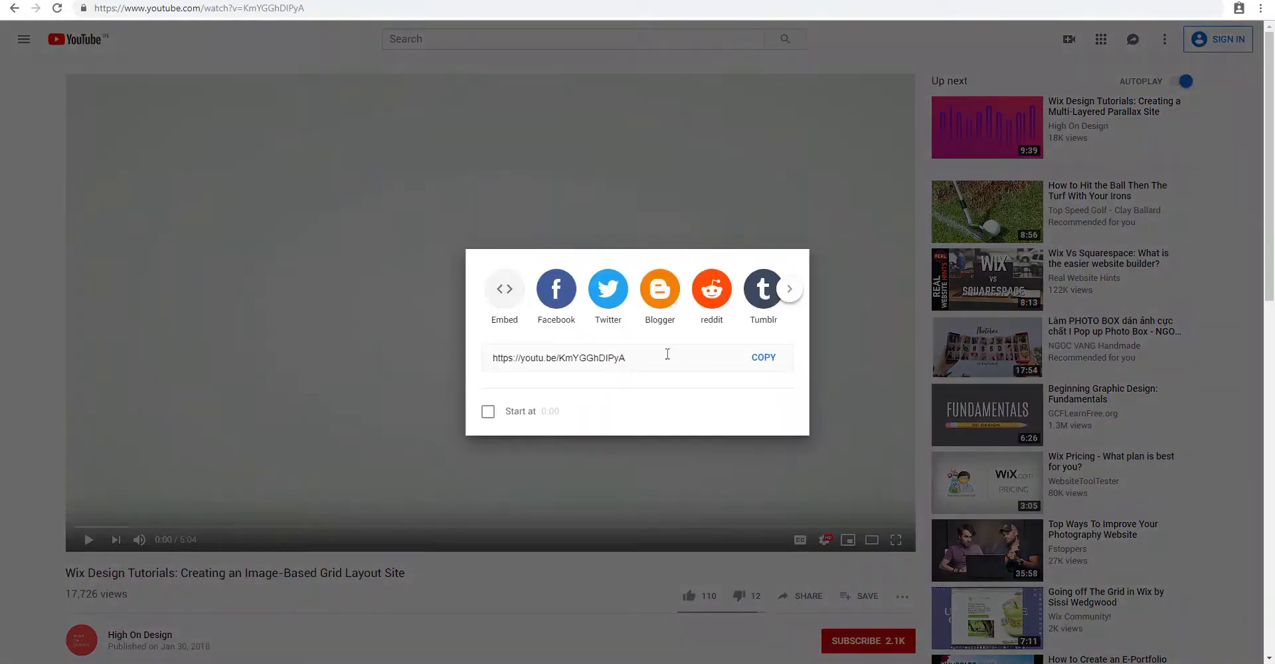
click(505, 289)
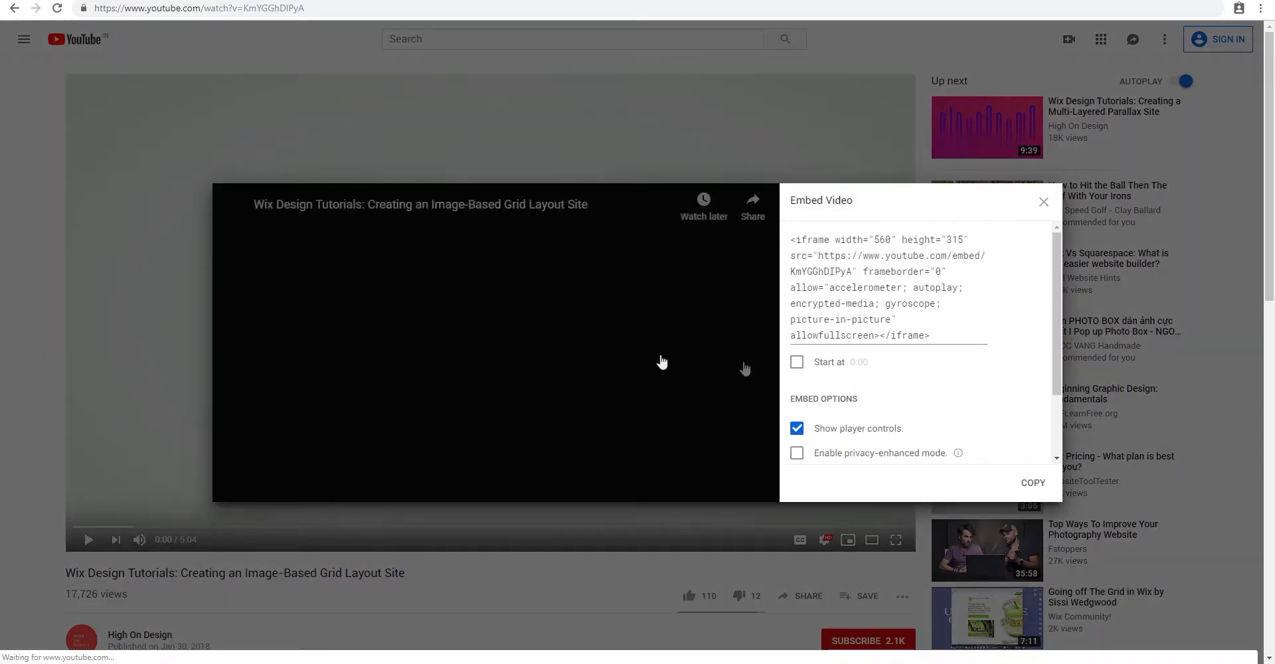
click(848, 307)
right_click(868, 295)
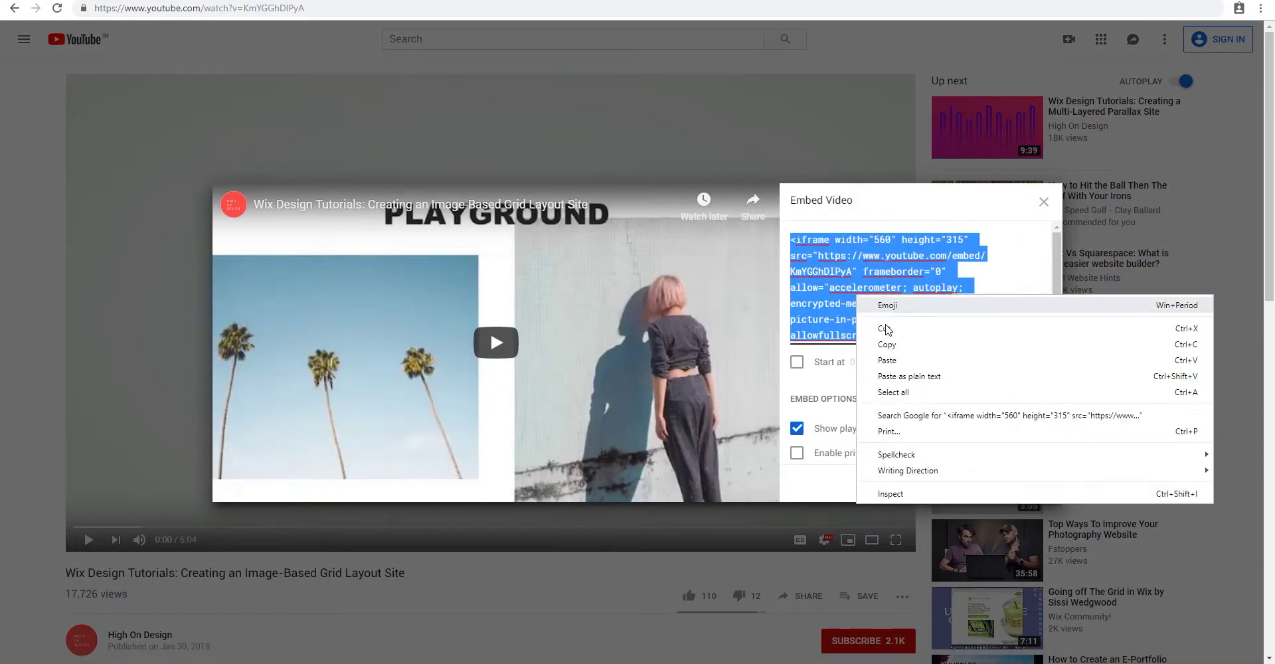
click(888, 347)
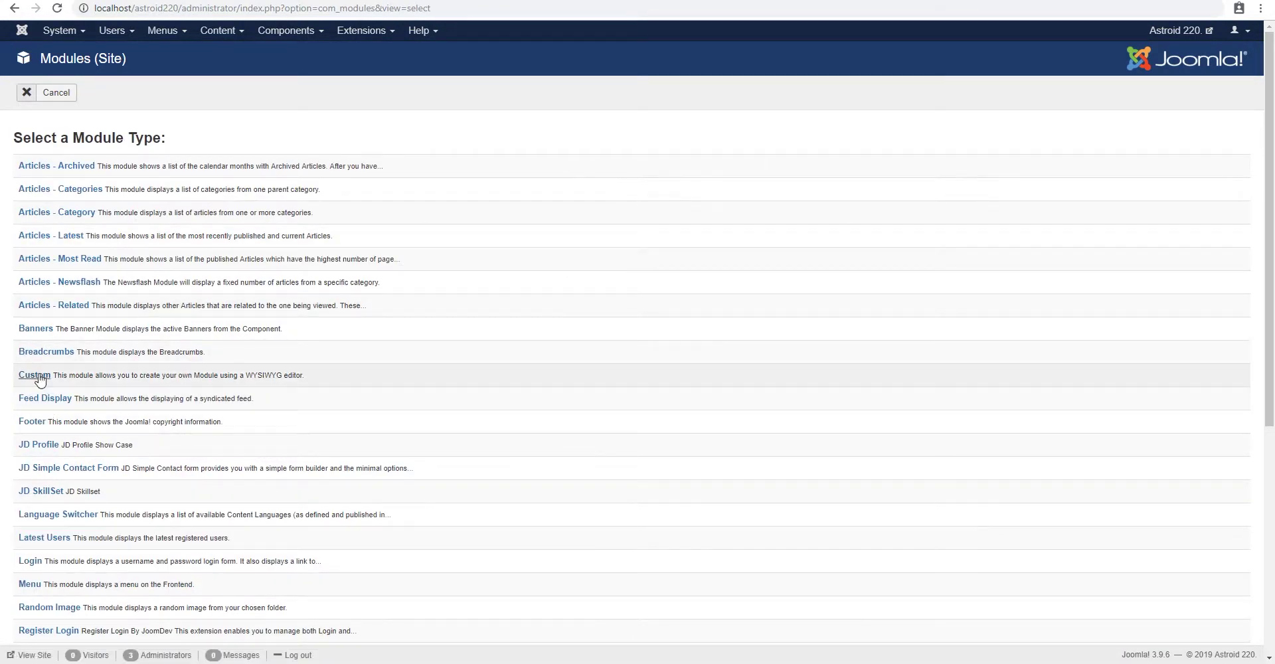
- Create a new Custom module, paste the YouTube iframe as code, and set its width to 100%
click(41, 378)
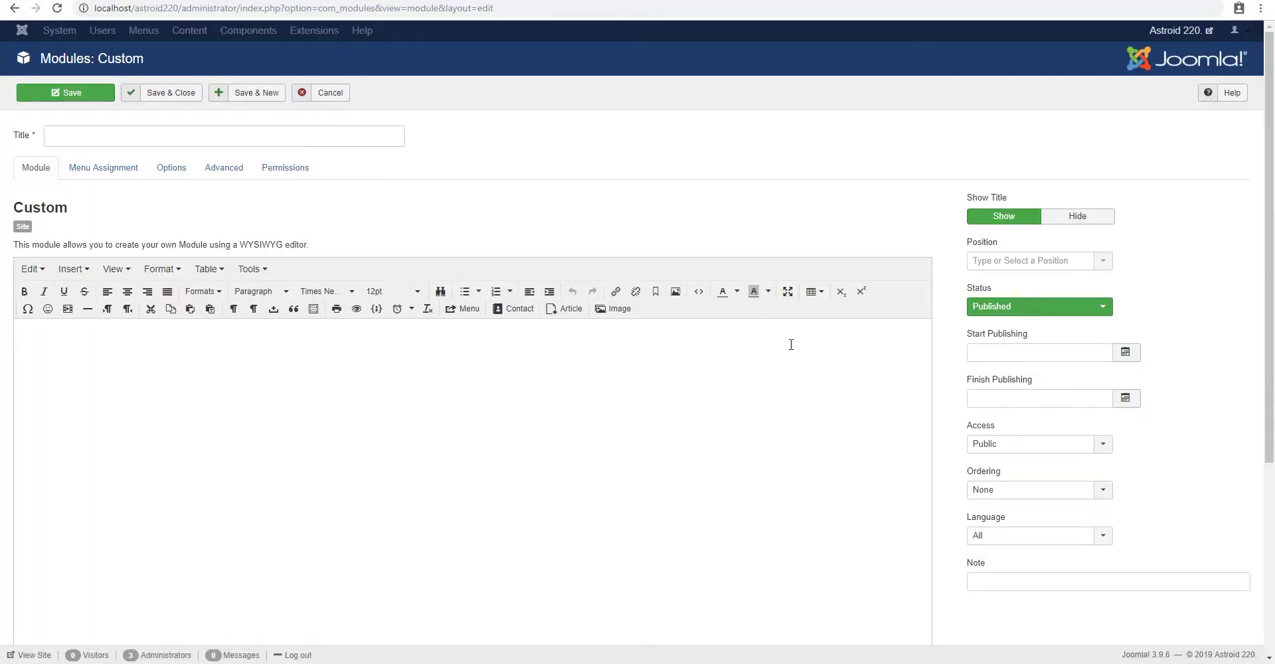
scroll(740, 498, down, 4)
click(892, 459)
scroll(381, 342, up, 3)
click(362, 353)
key(ctrl+v)
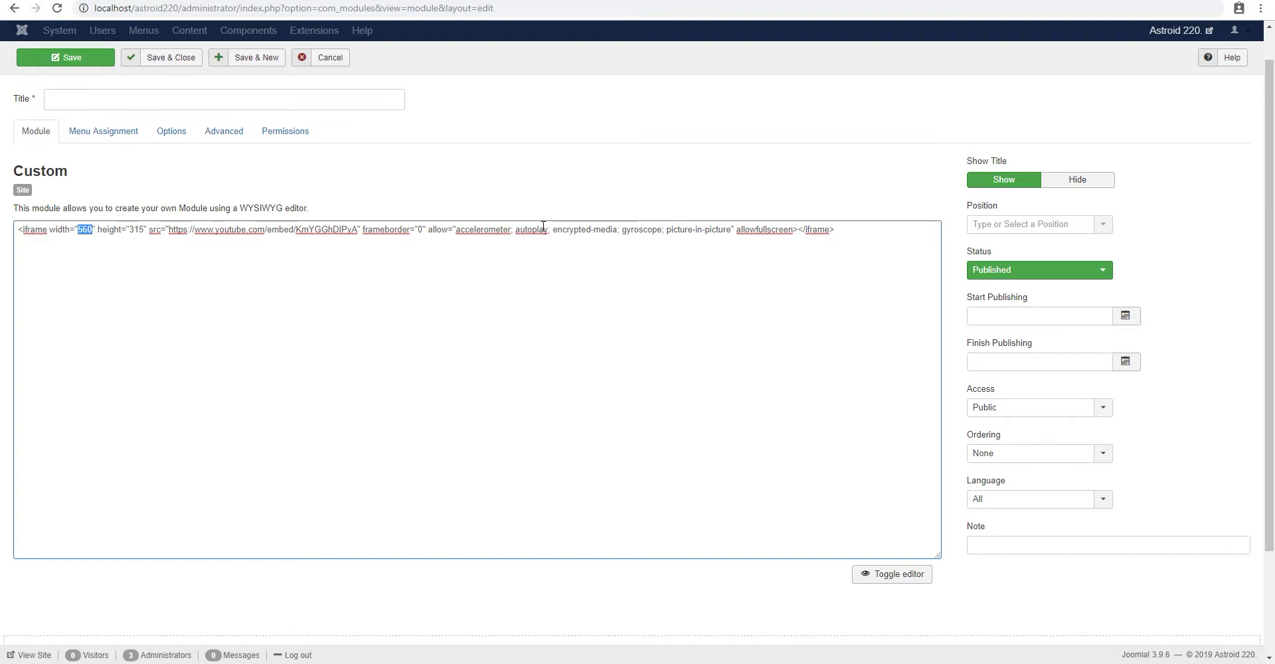
text(100%)
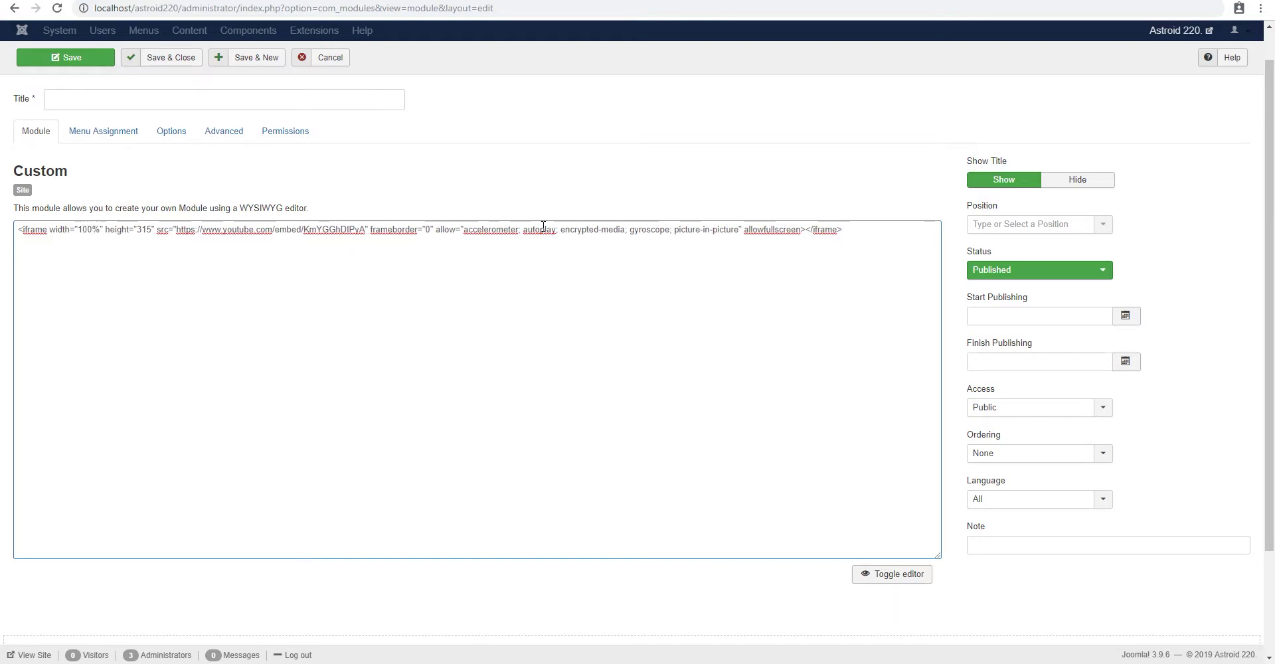
- Assign position custommap, hide the title, name it 'Custom 100% wide youtube', and save
click(1053, 226)
text(custom)
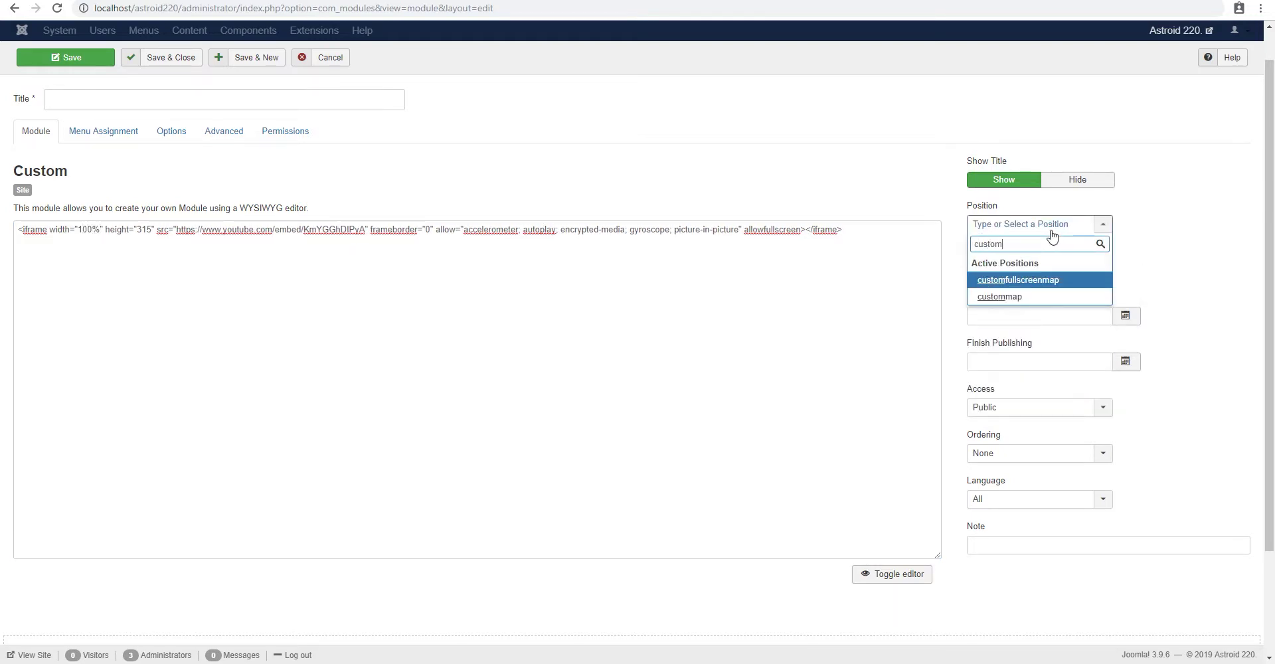
key(Down)
key(Return)
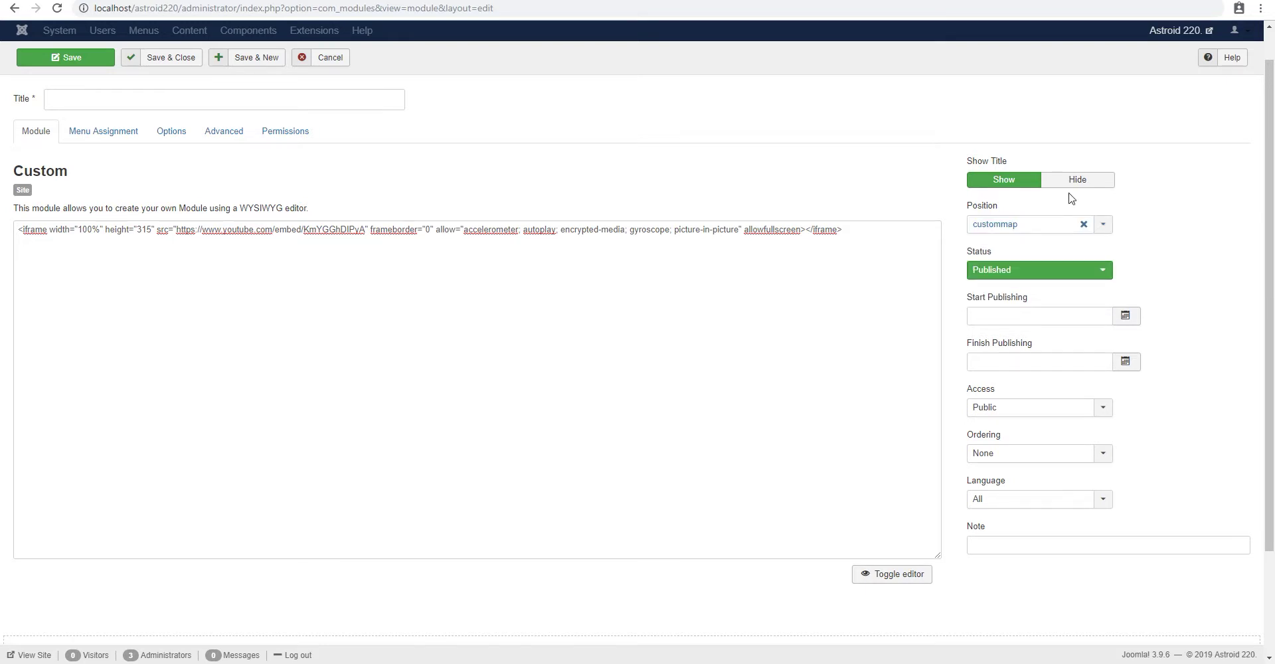
click(1078, 180)
click(224, 107)
text(C)
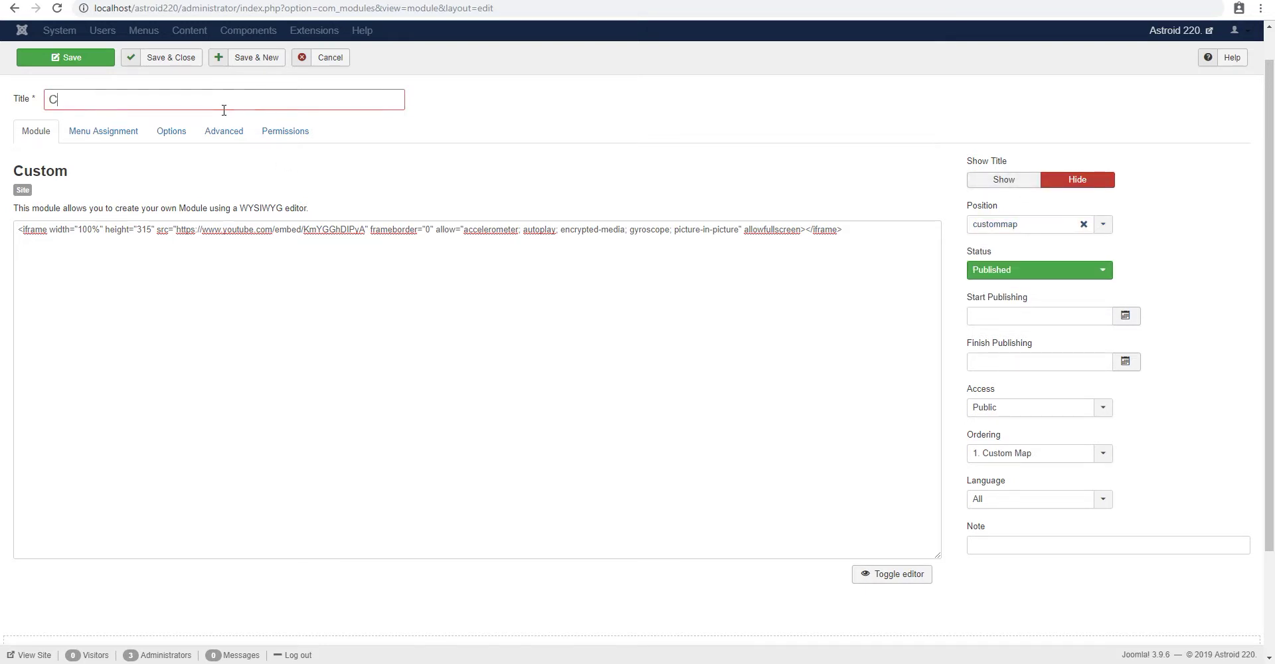
text(ustom 100% wid)
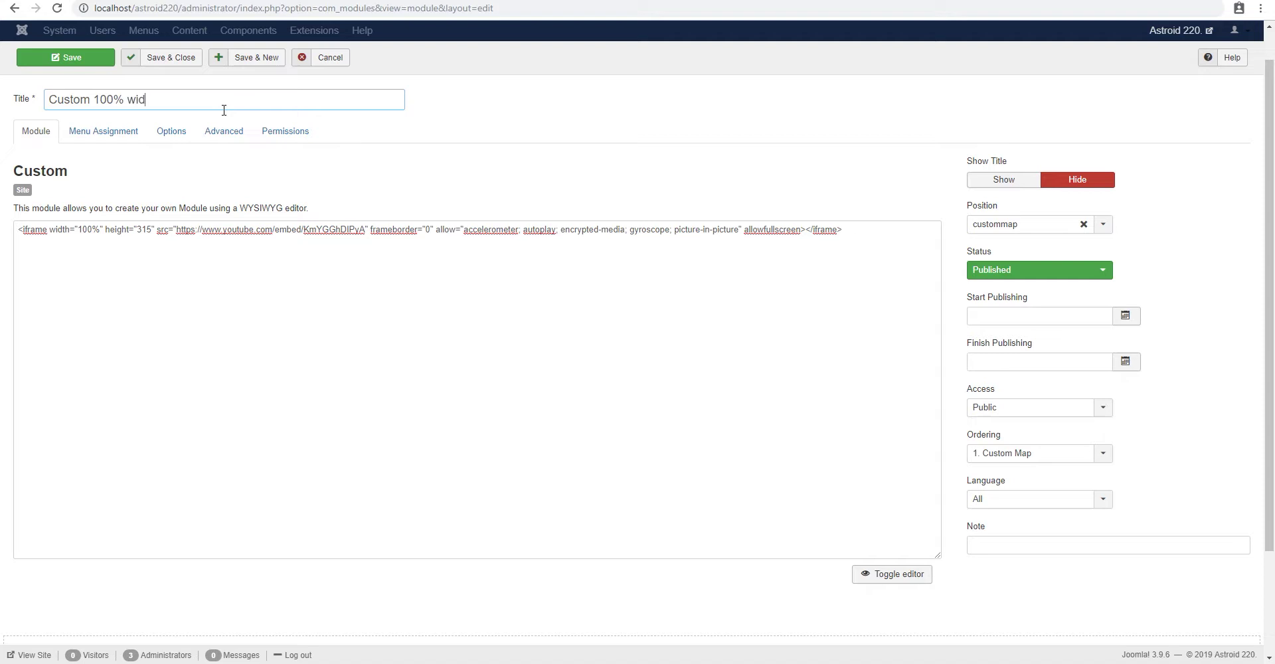
text(e youtube video)
click(66, 58)
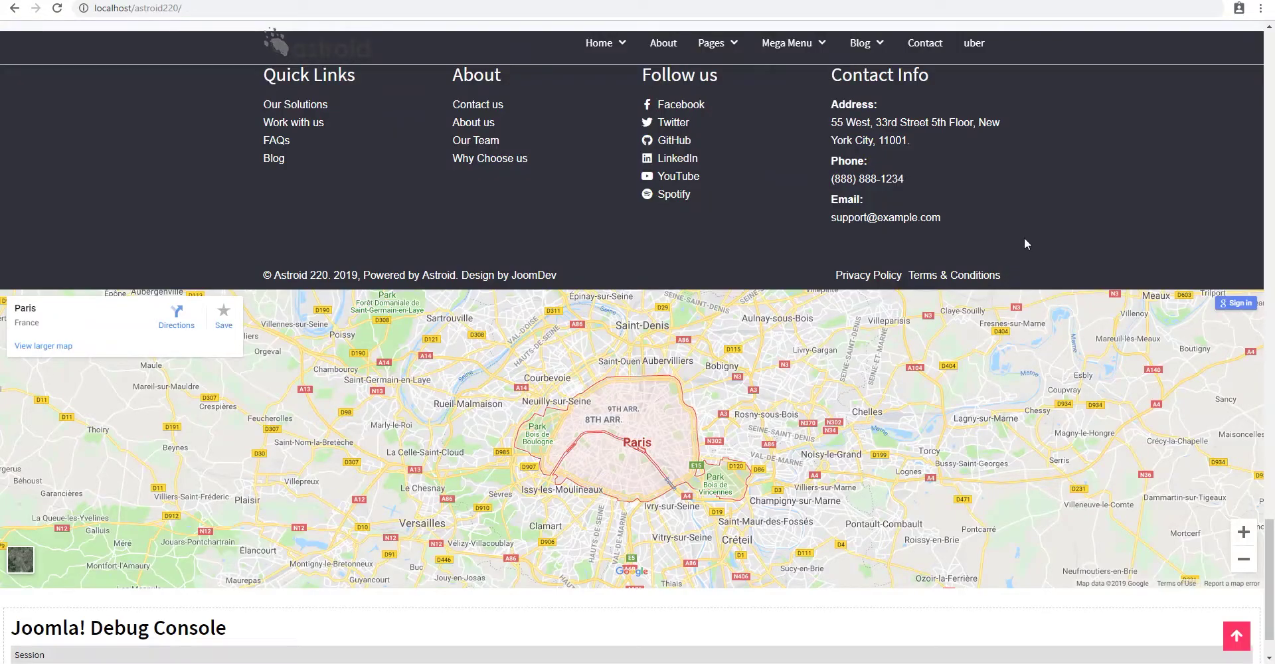
- Reload the frontend, play and pause the full-width footer video, then close the module editor
key(F5)
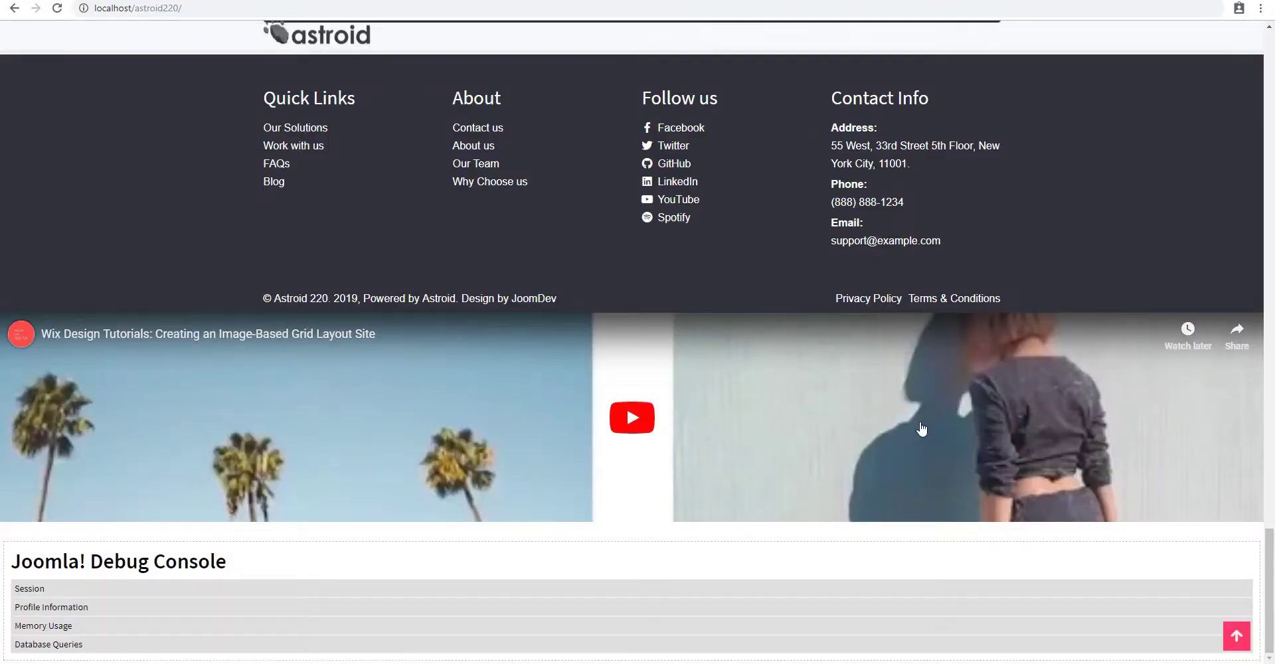
click(662, 431)
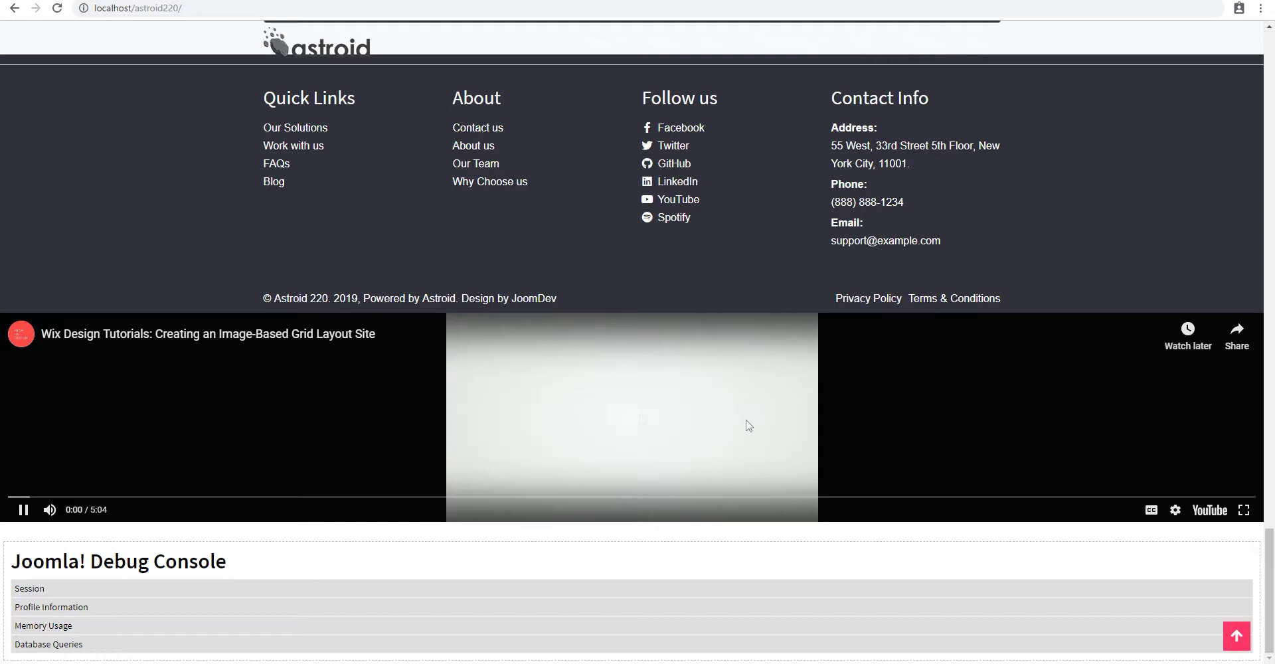
click(319, 462)
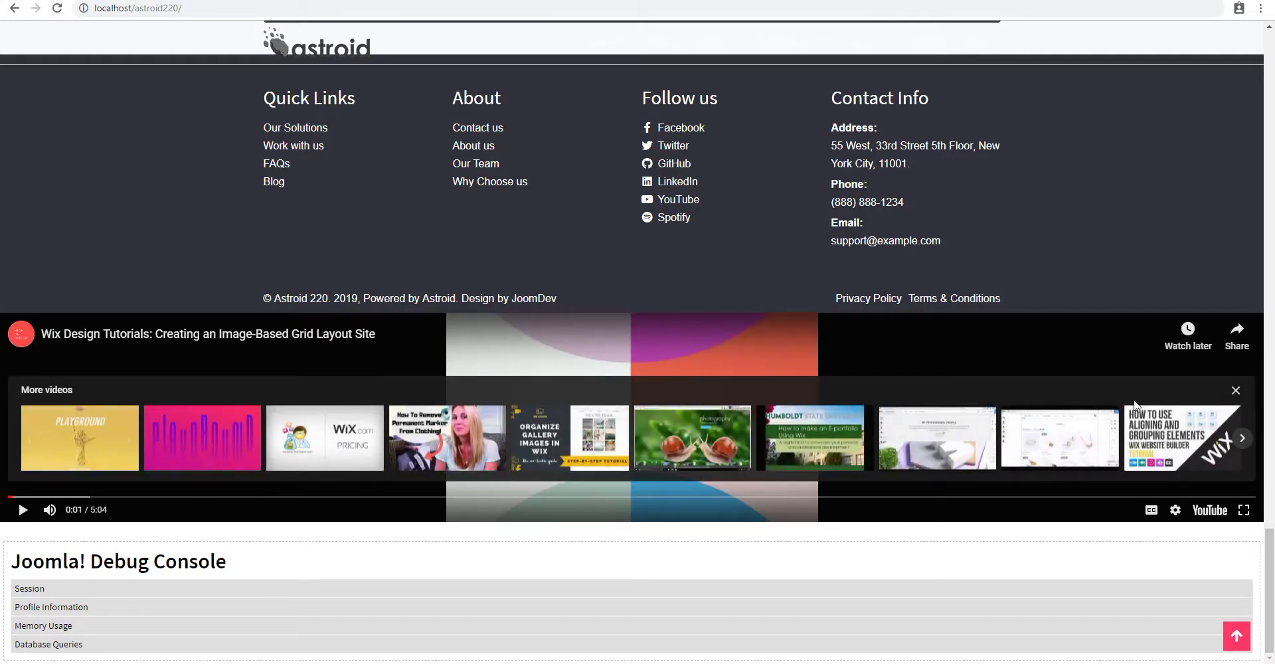
click(1236, 391)
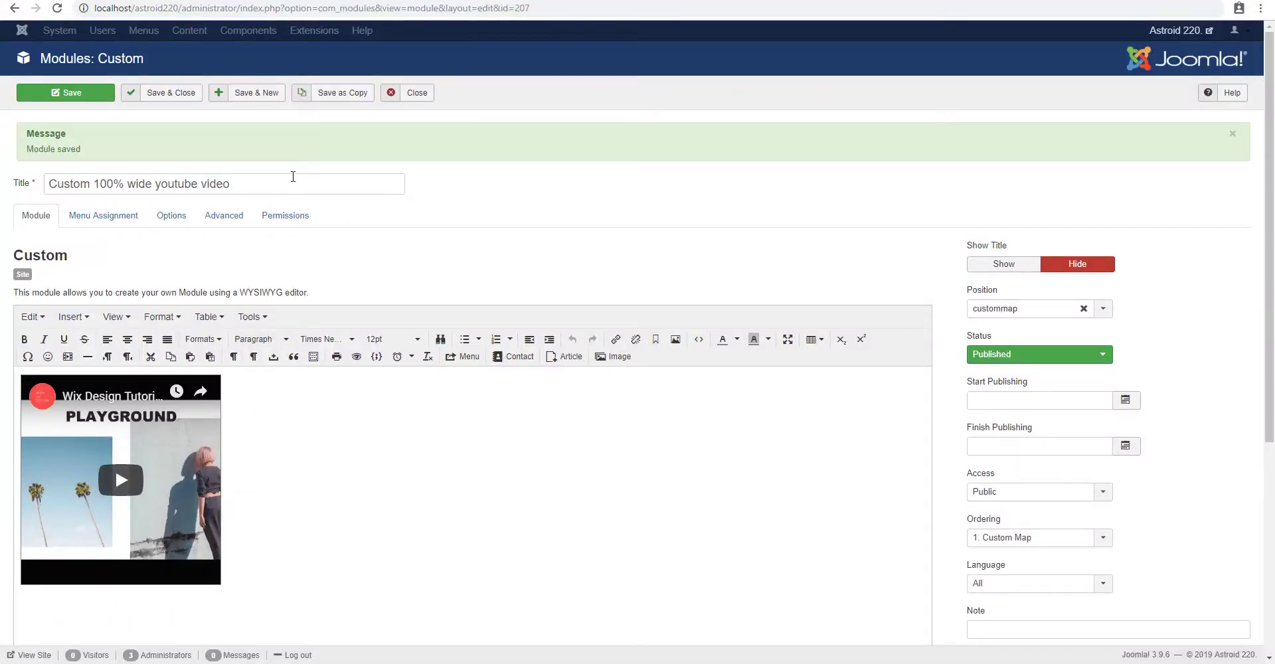
click(404, 93)
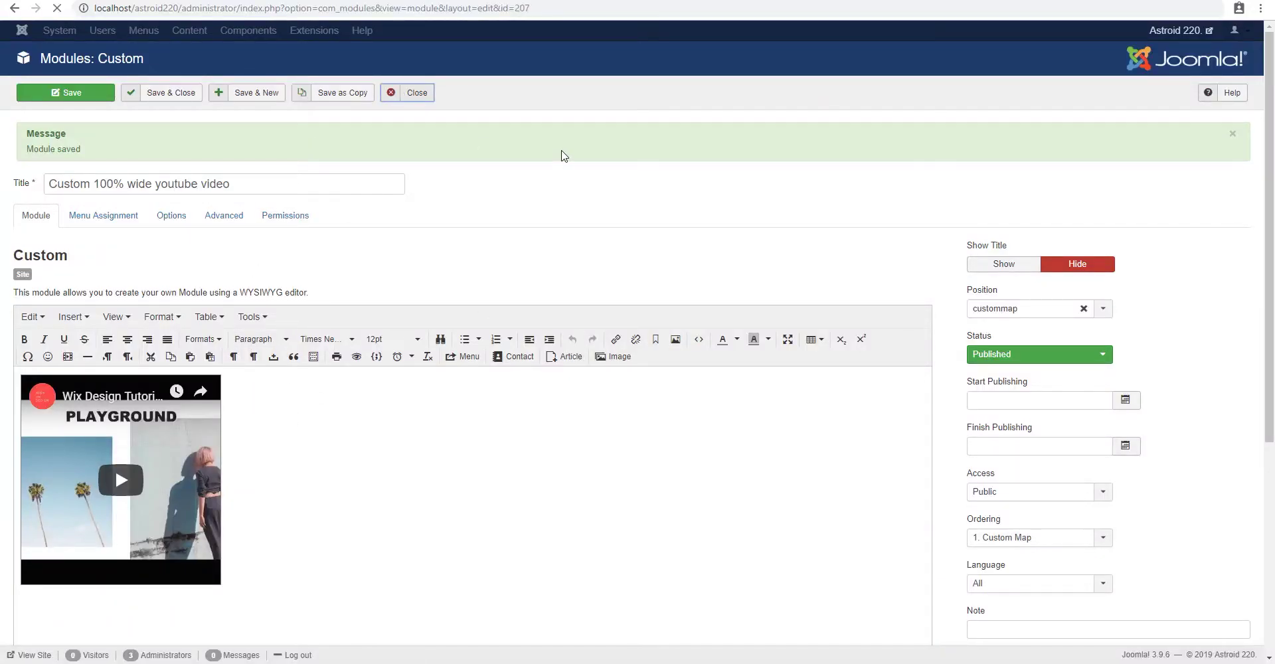